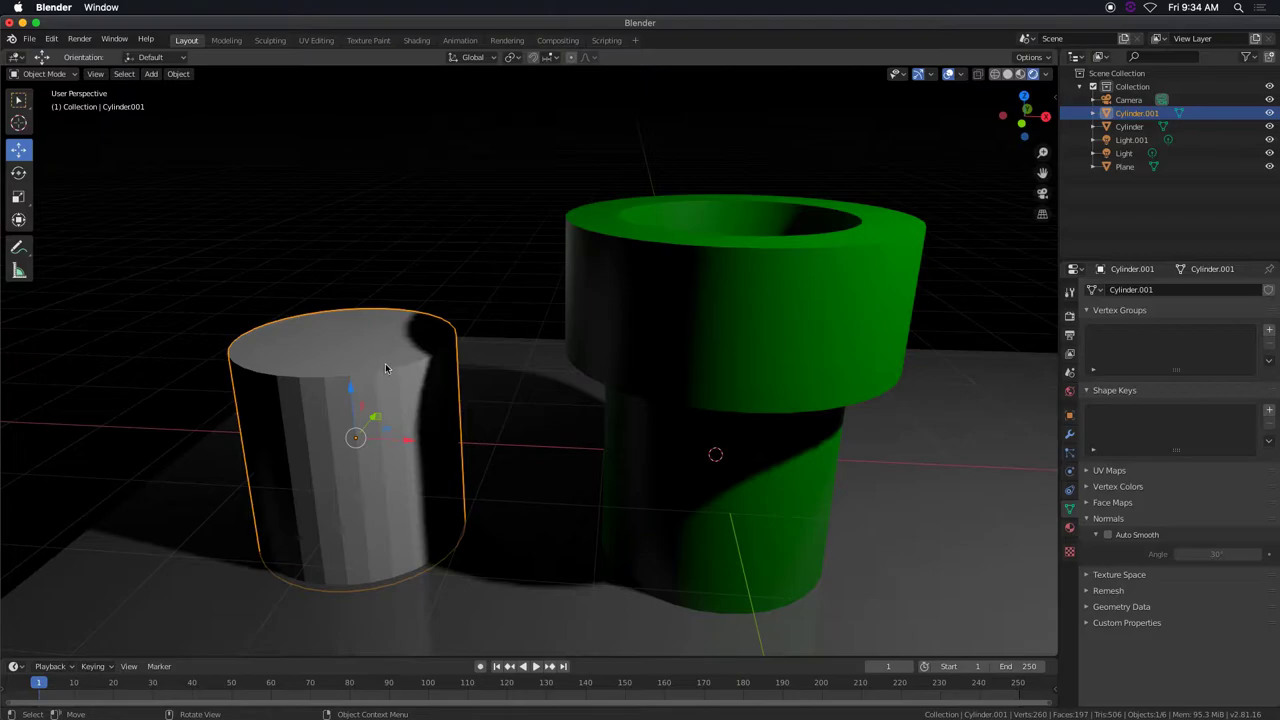
Add a cube and move it about 2.99 m along the X axis, beside the green pipe
scroll(455, 360, down, 4)
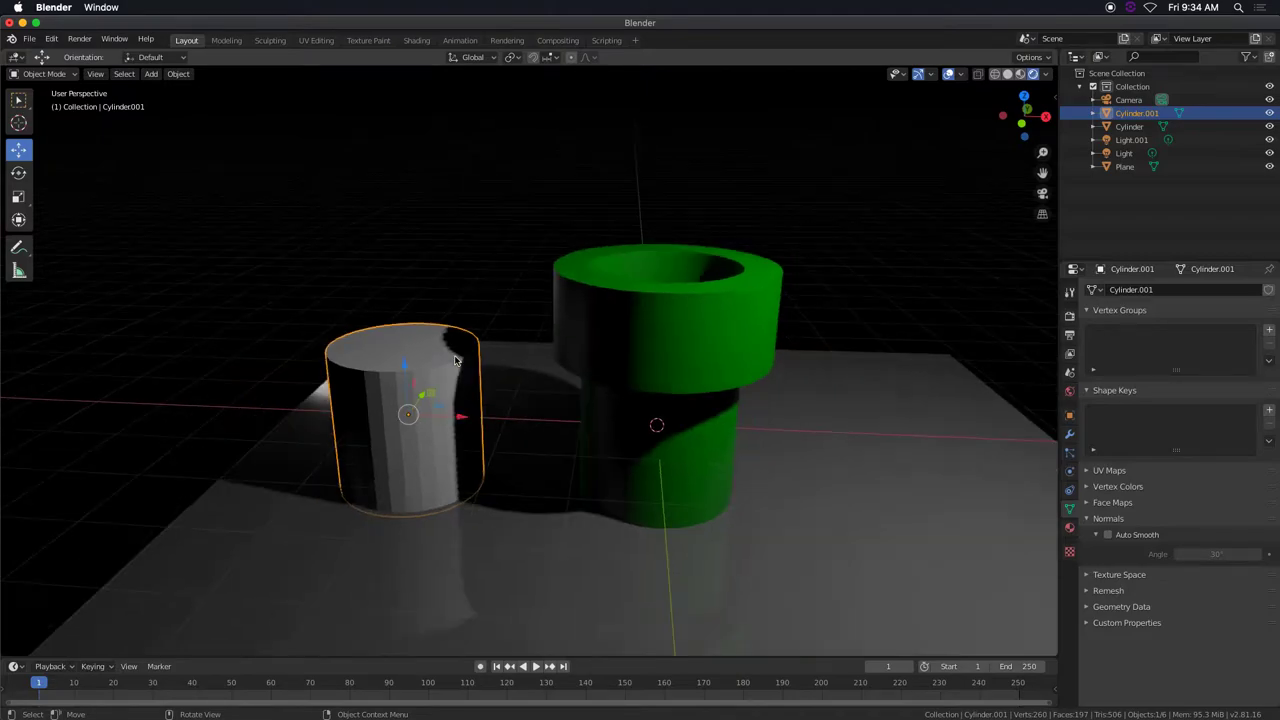
click(151, 74)
mouse_move(164, 92)
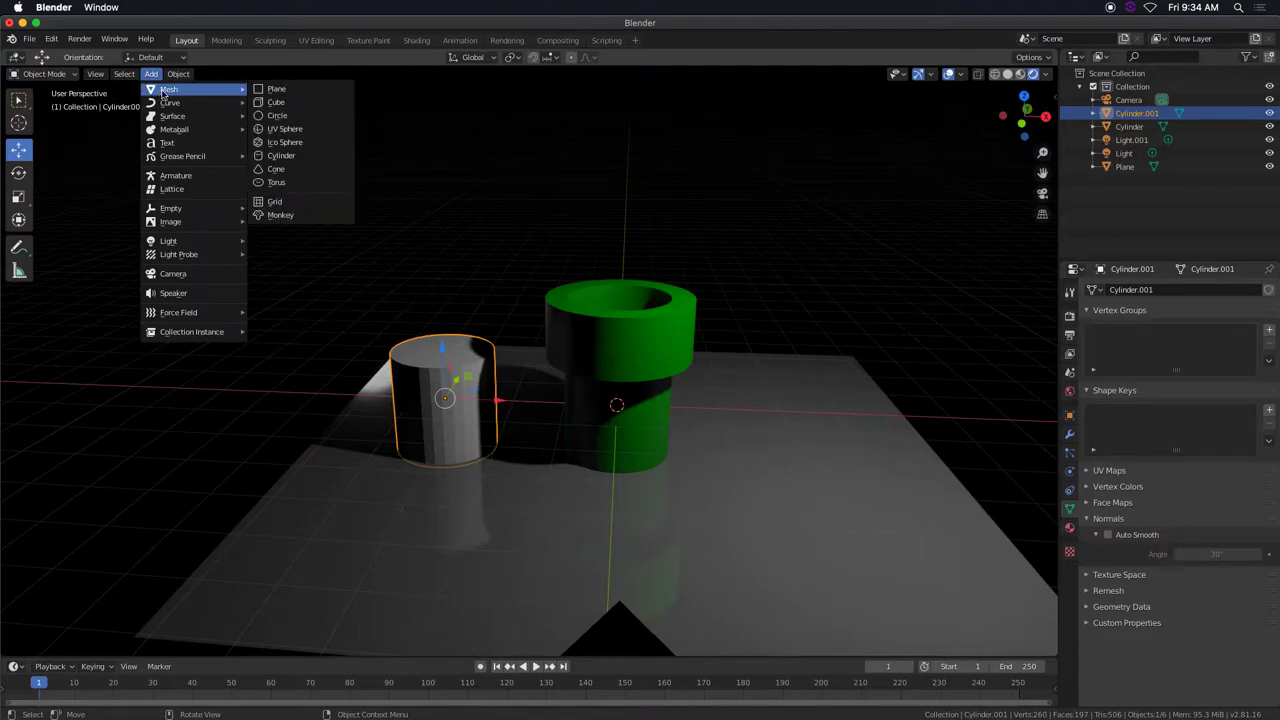
click(280, 103)
drag(675, 410, 828, 430)
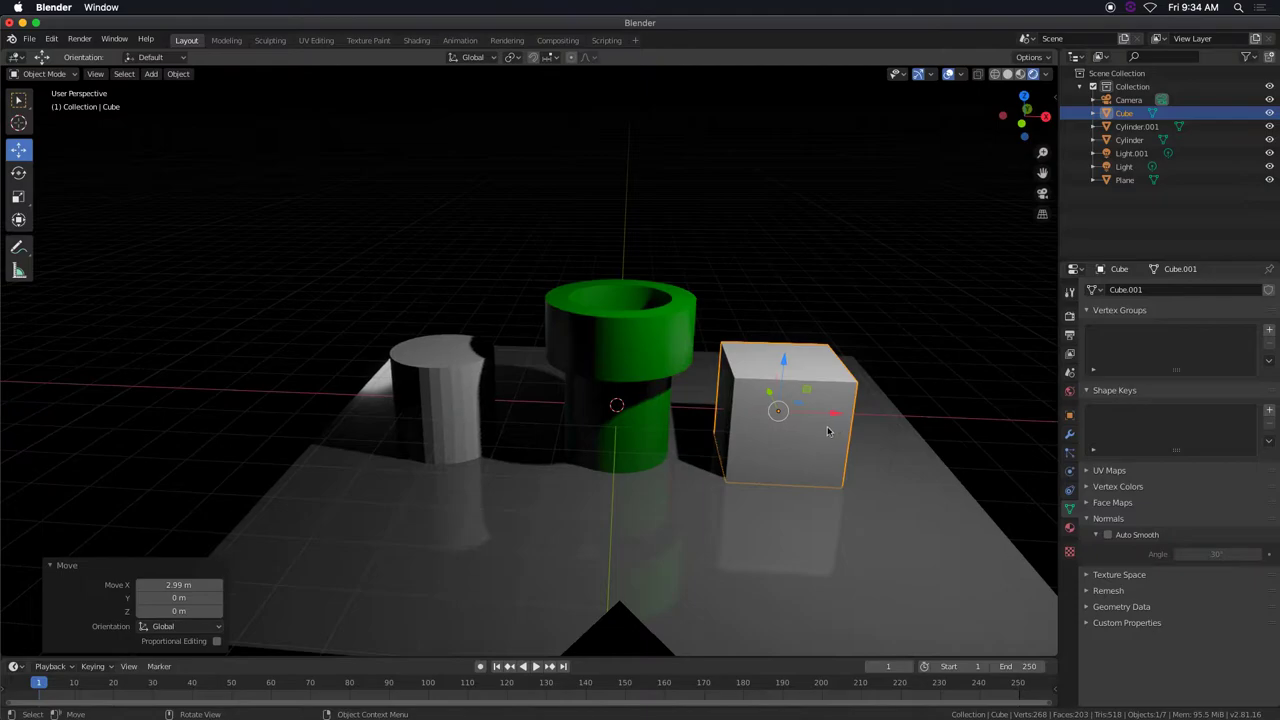
Duplicate the cube and place the copy about 2.4 m further along the X axis
key(shift+d)
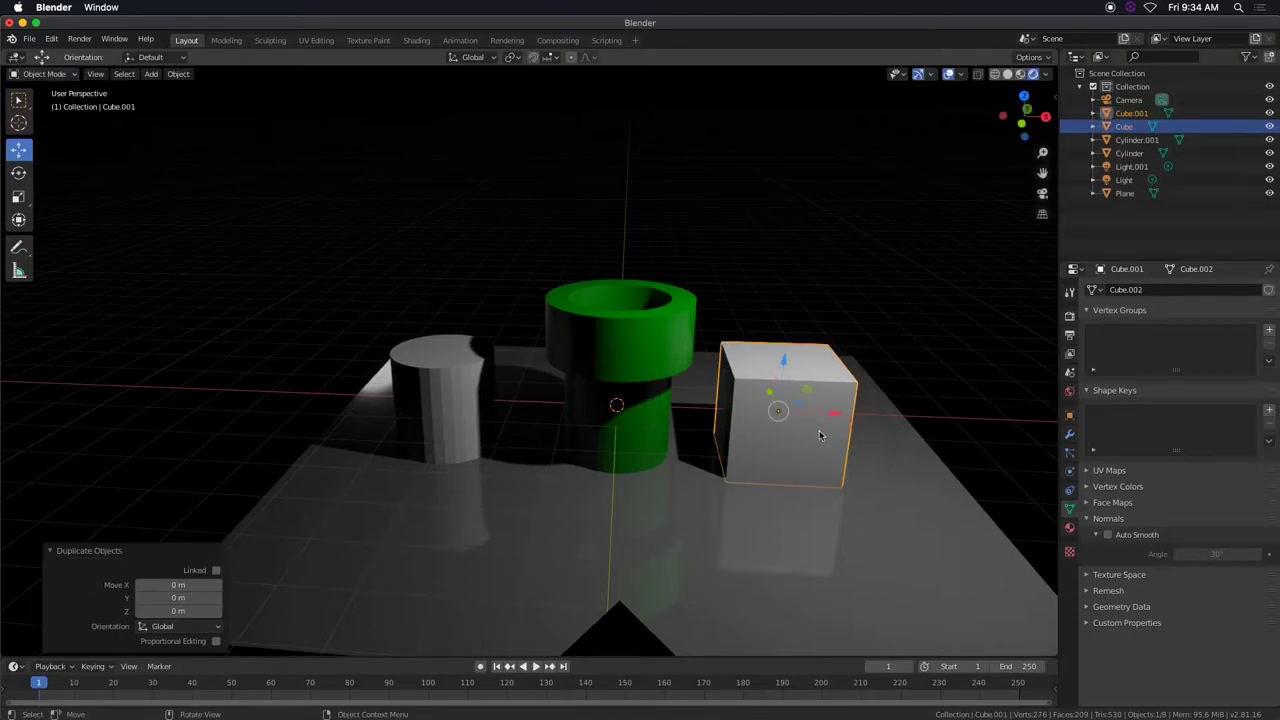
key(x)
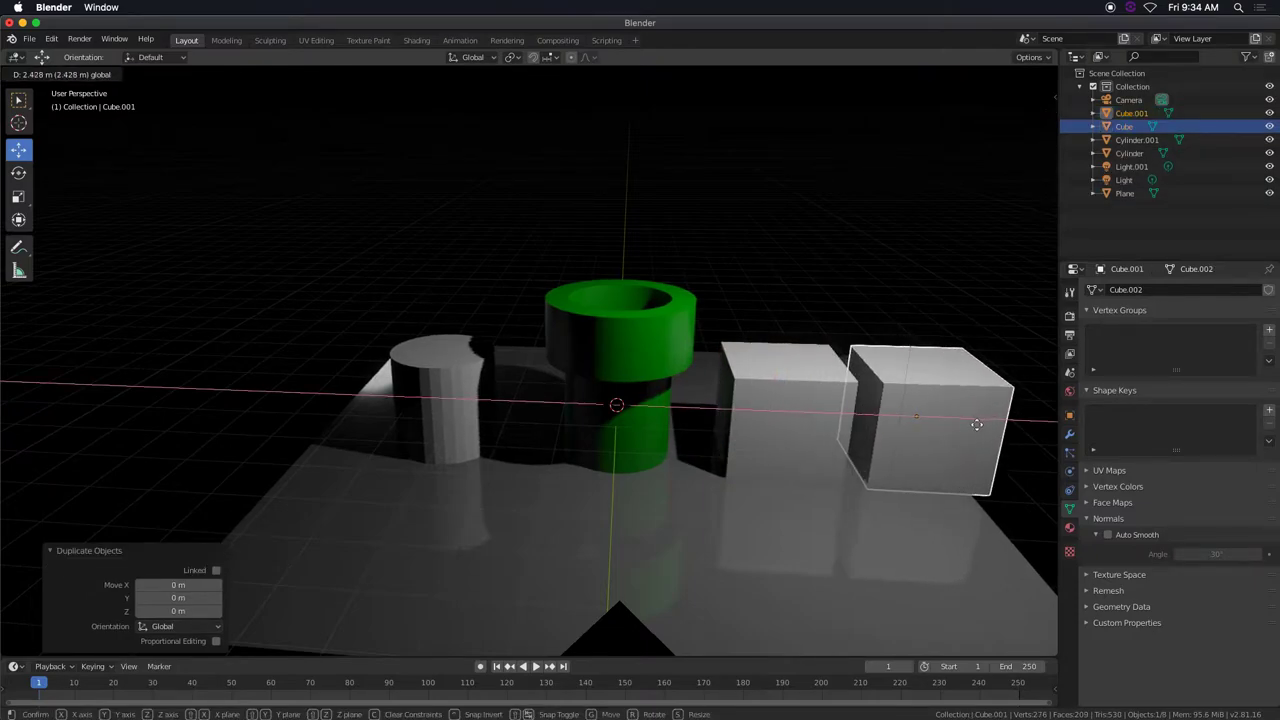
click(978, 422)
Scale the cube copy into a narrow, tall block with about 1.871 stretch in Z, and raise it about 0.887 m
click(17, 198)
middle_drag(546, 349, 260, 335)
drag(697, 383, 275, 284)
click(18, 150)
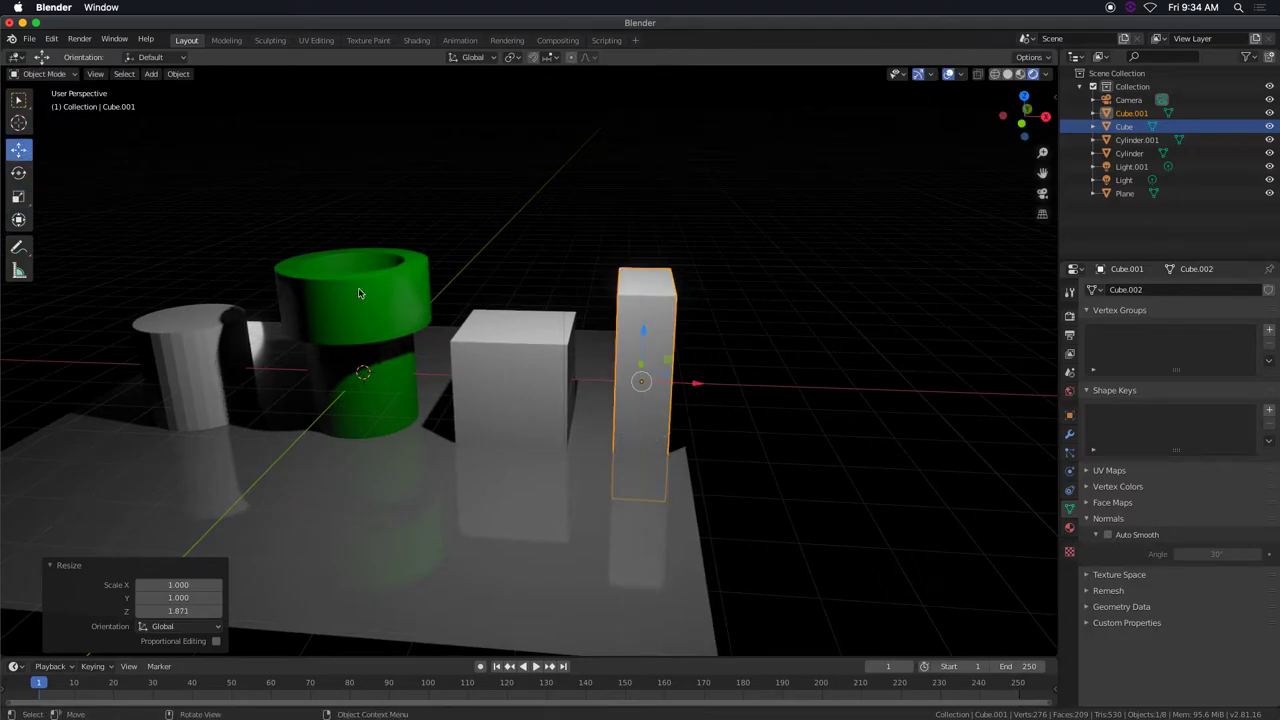
drag(643, 338, 645, 281)
Put the grey cylinder beside the green pipe into Edit Mode with edge selection active
middle_drag(508, 386, 562, 403)
shift+scroll(562, 403, up, 3)
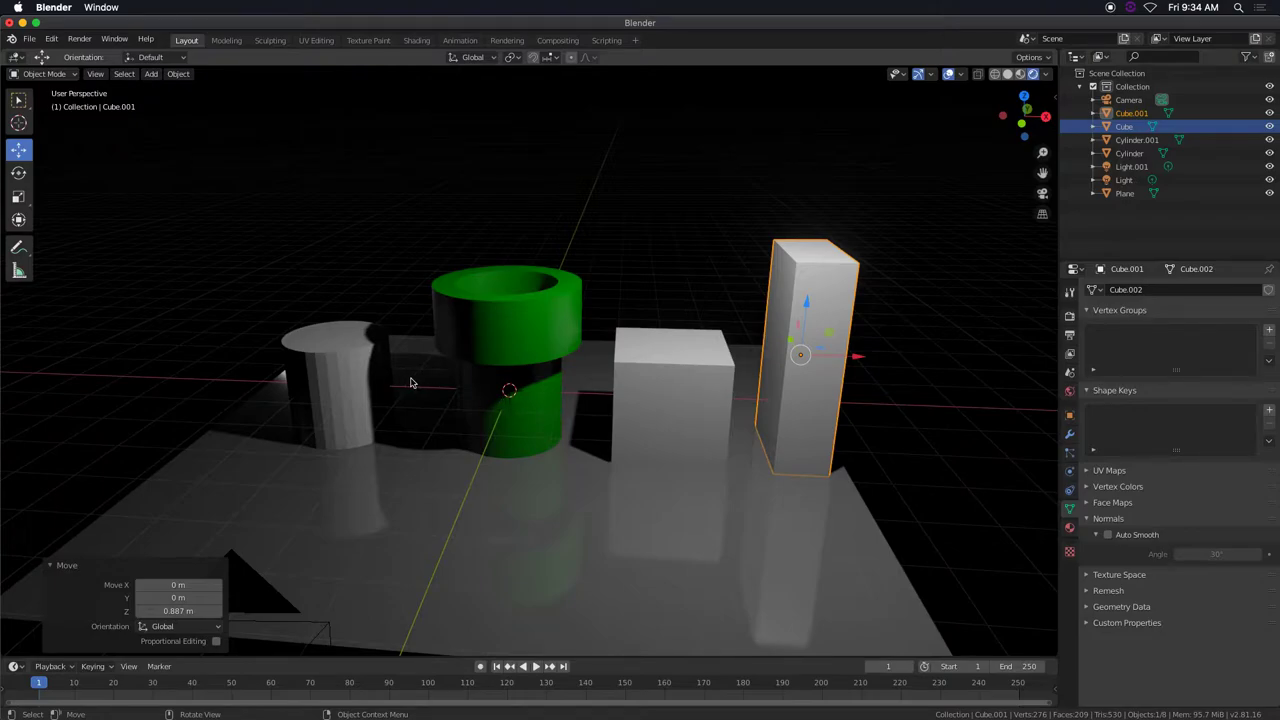
click(315, 364)
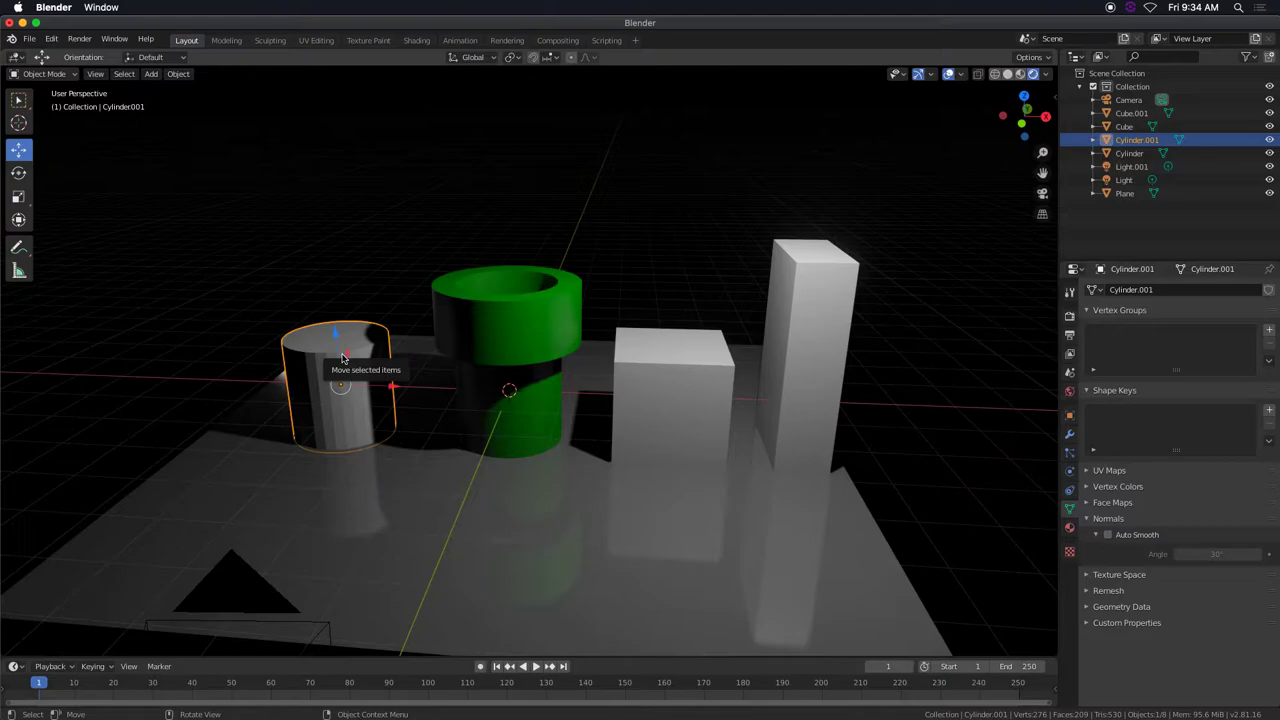
key(KP_Decimal)
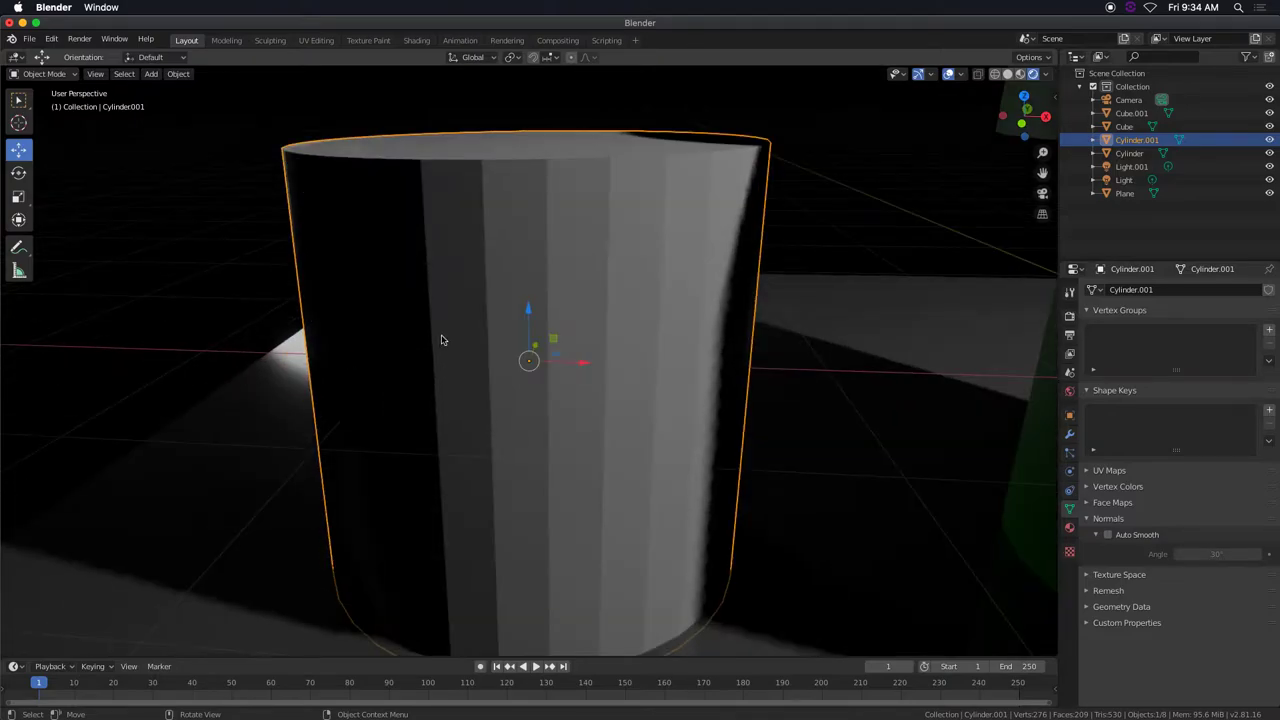
scroll(455, 339, up, 2)
scroll(465, 342, down, 5)
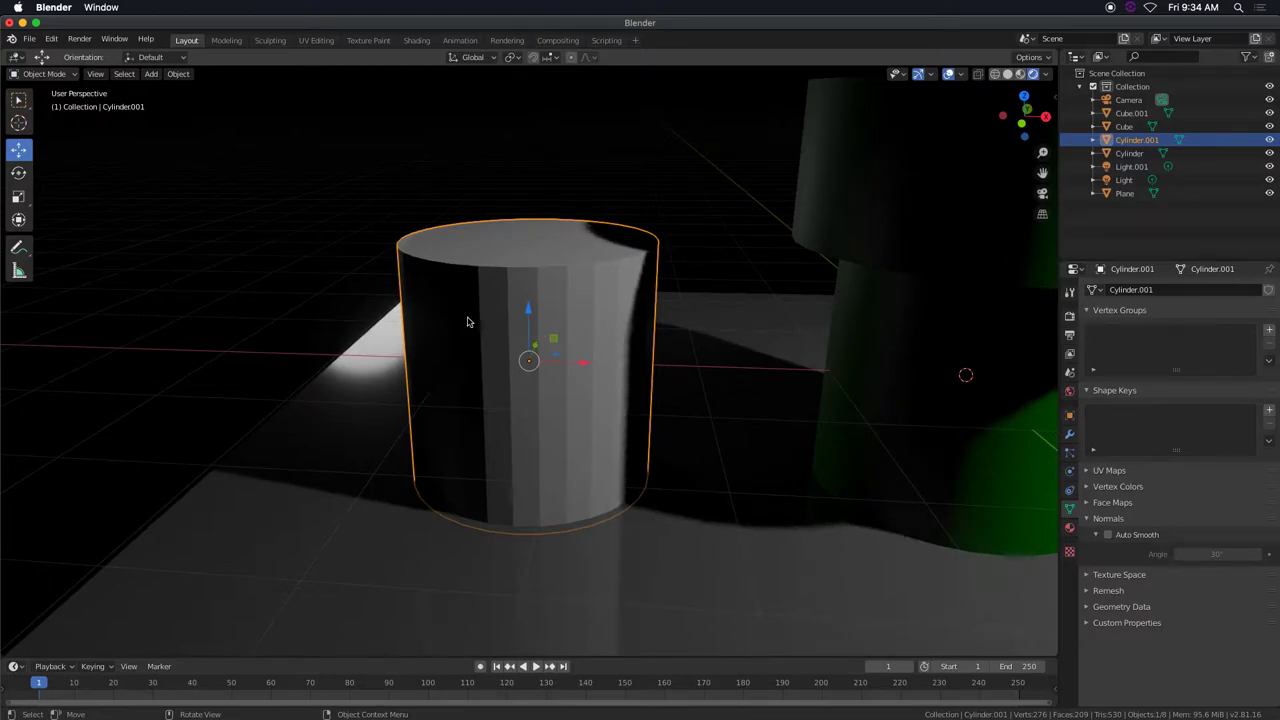
click(44, 74)
click(45, 104)
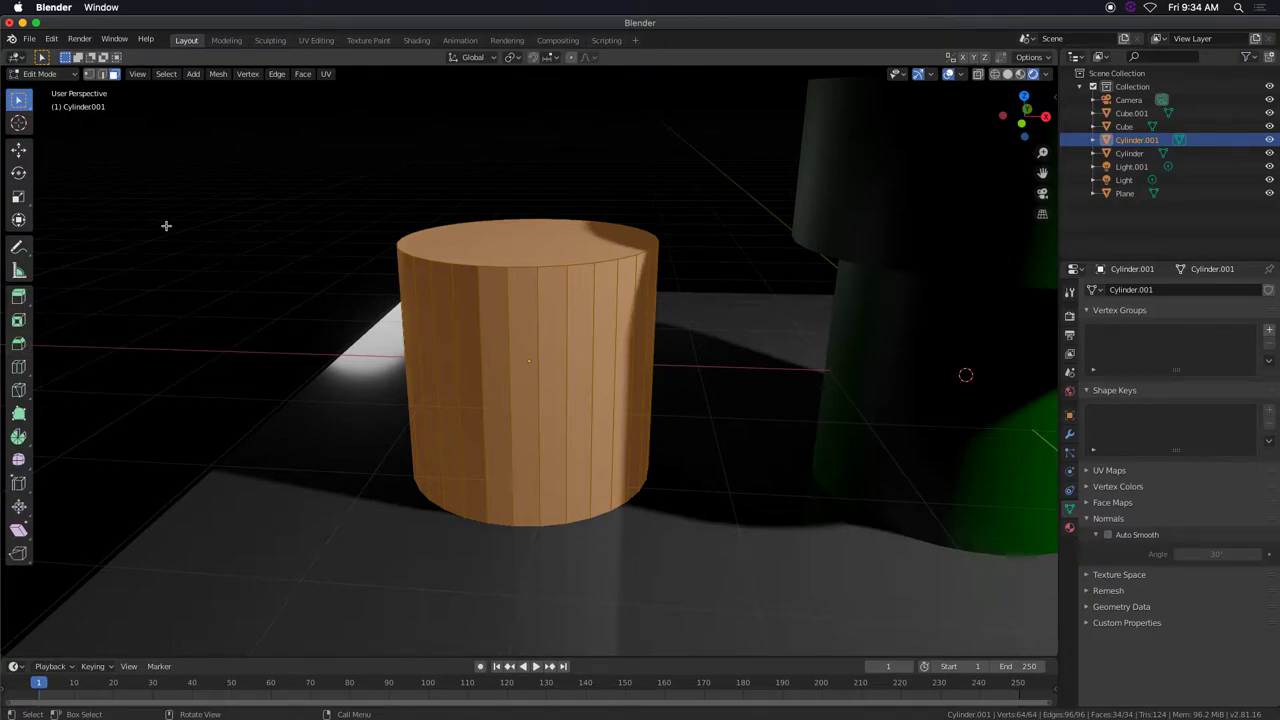
click(101, 75)
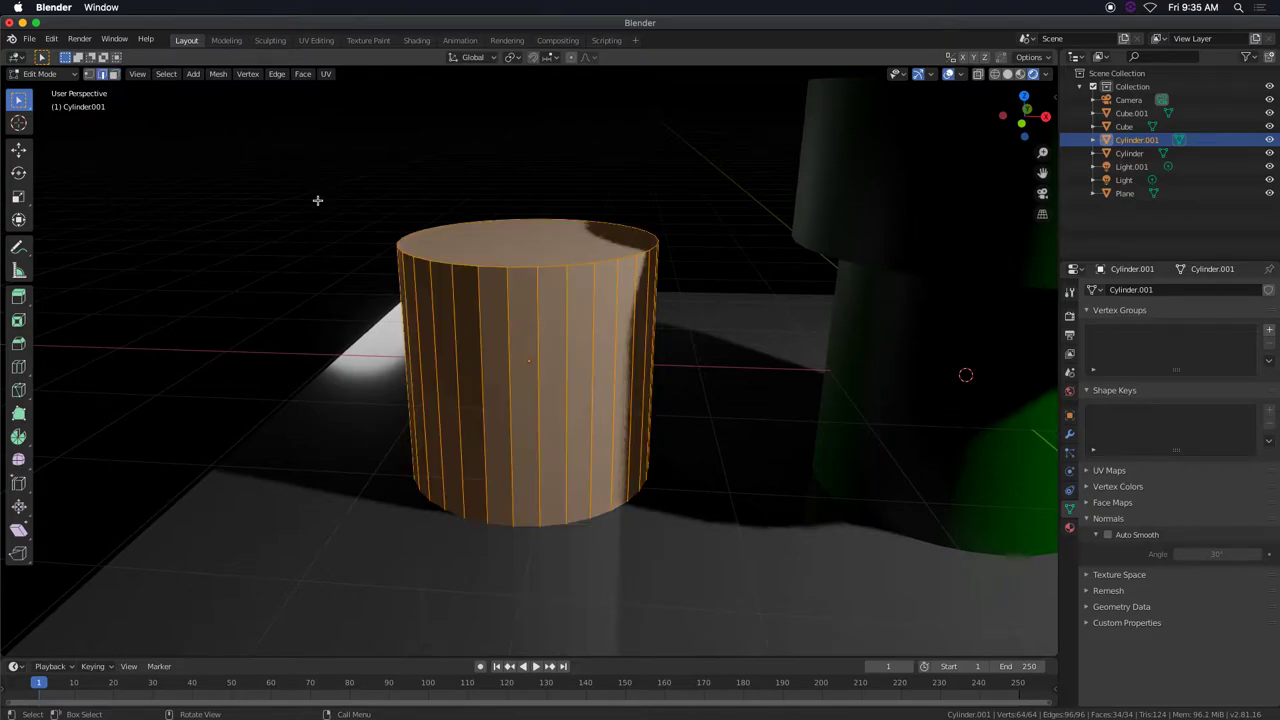
Select the entire edge loop around the top rim of the grey cylinder
click(519, 268)
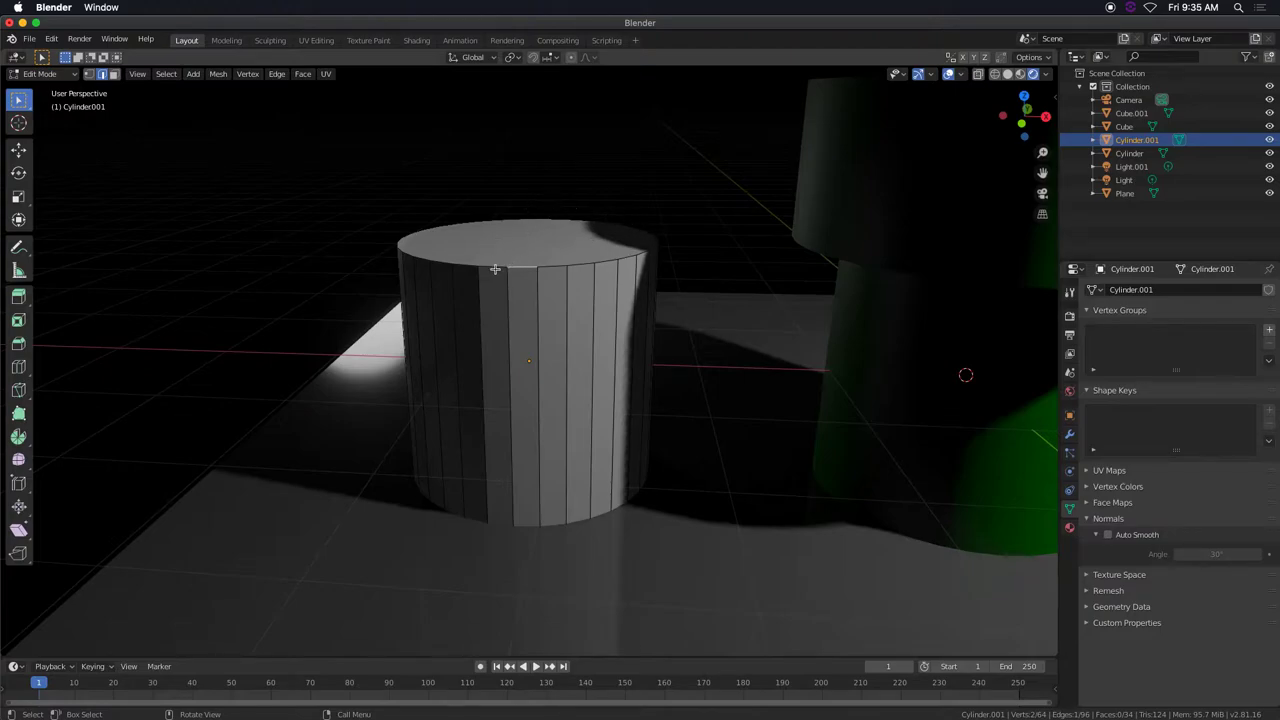
shift+click(445, 263)
shift+click(497, 268)
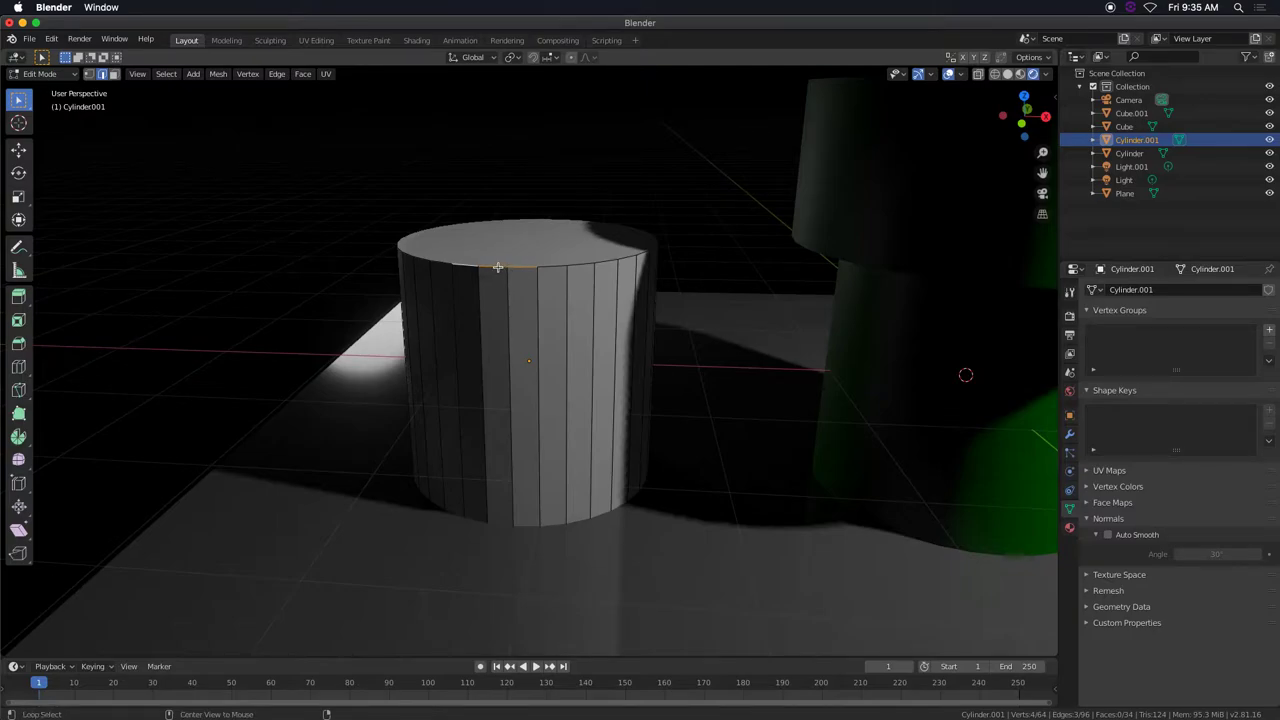
alt+click(497, 267)
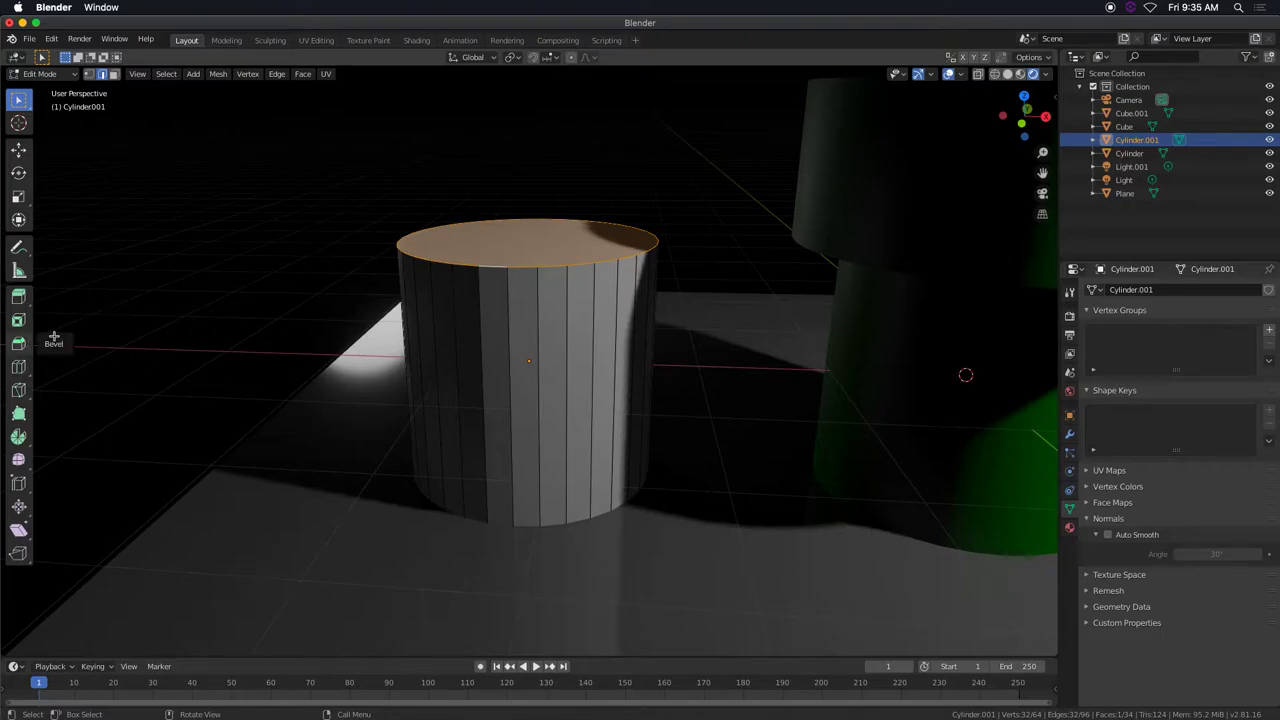
right_click(484, 271)
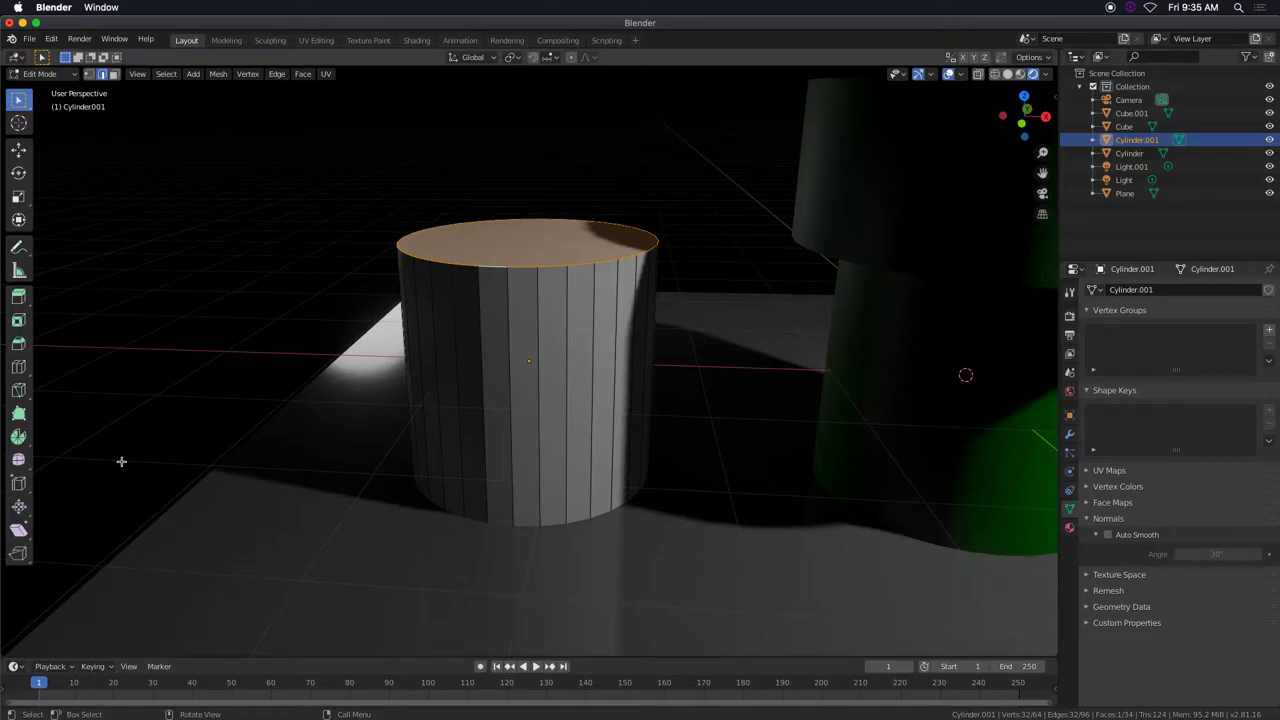
click(19, 344)
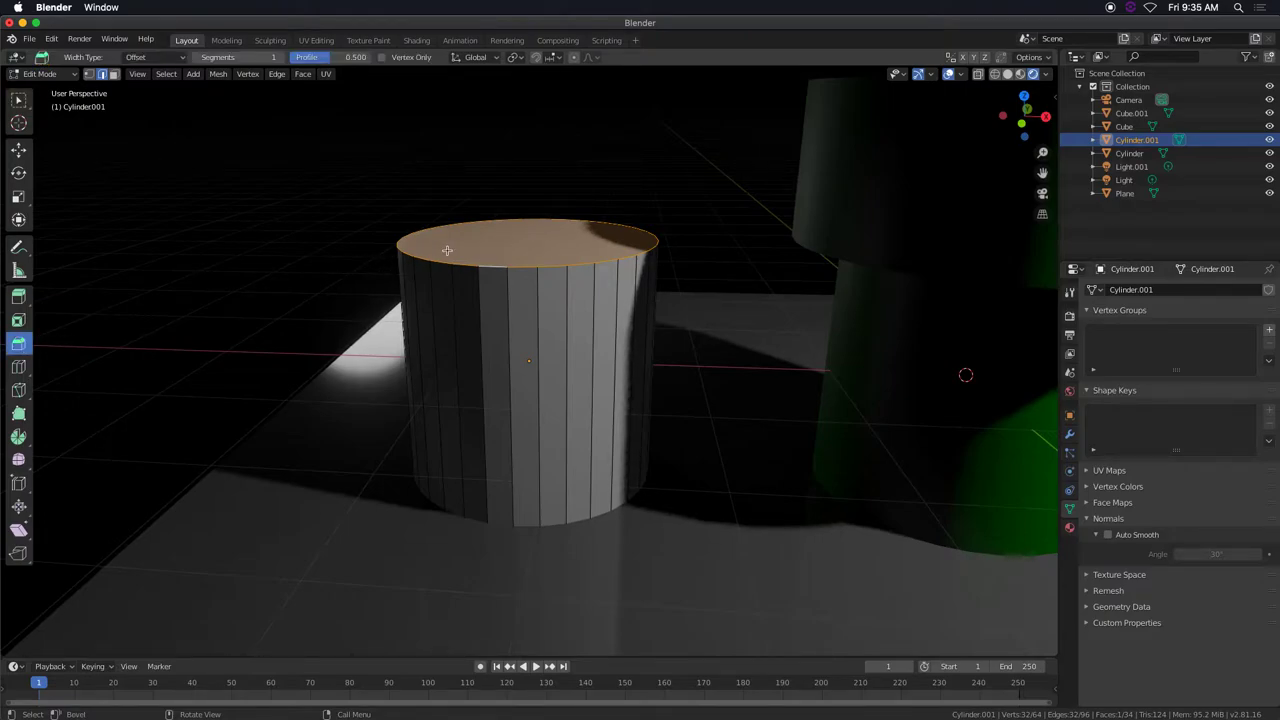
scroll(384, 198, down, 3)
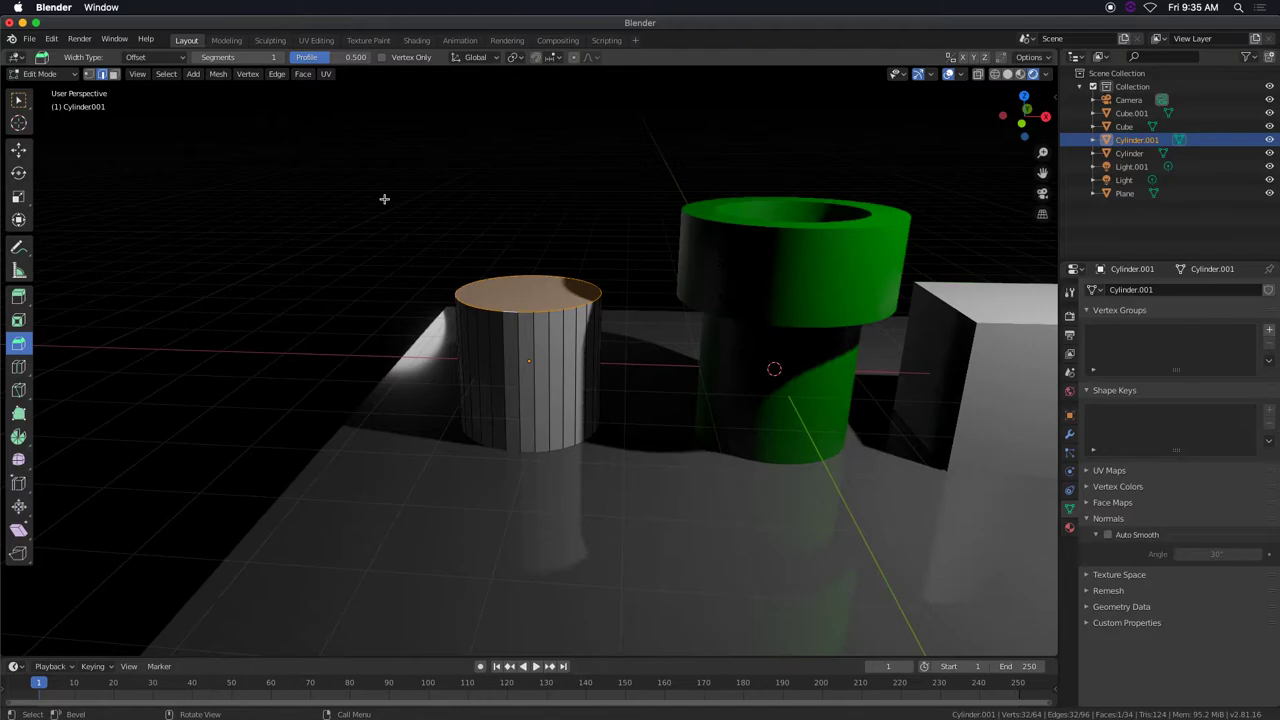
scroll(386, 202, up, 5)
middle_drag(410, 216, 316, 281)
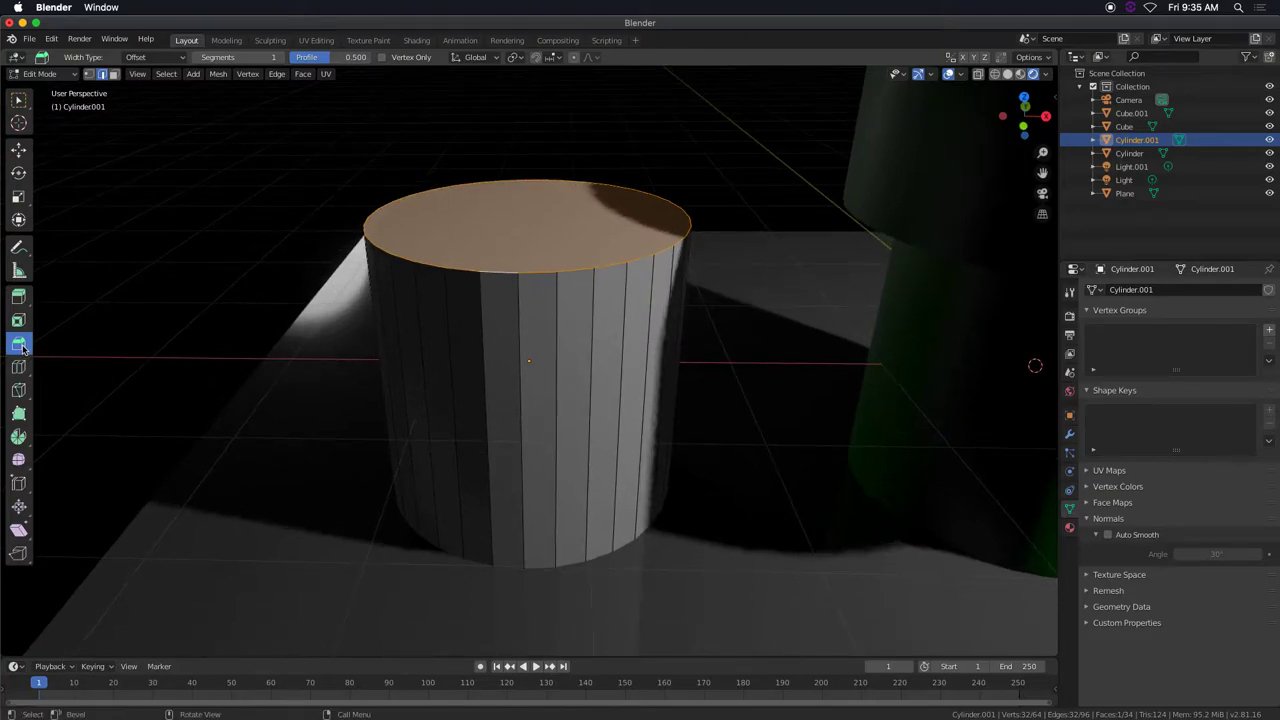
click(18, 101)
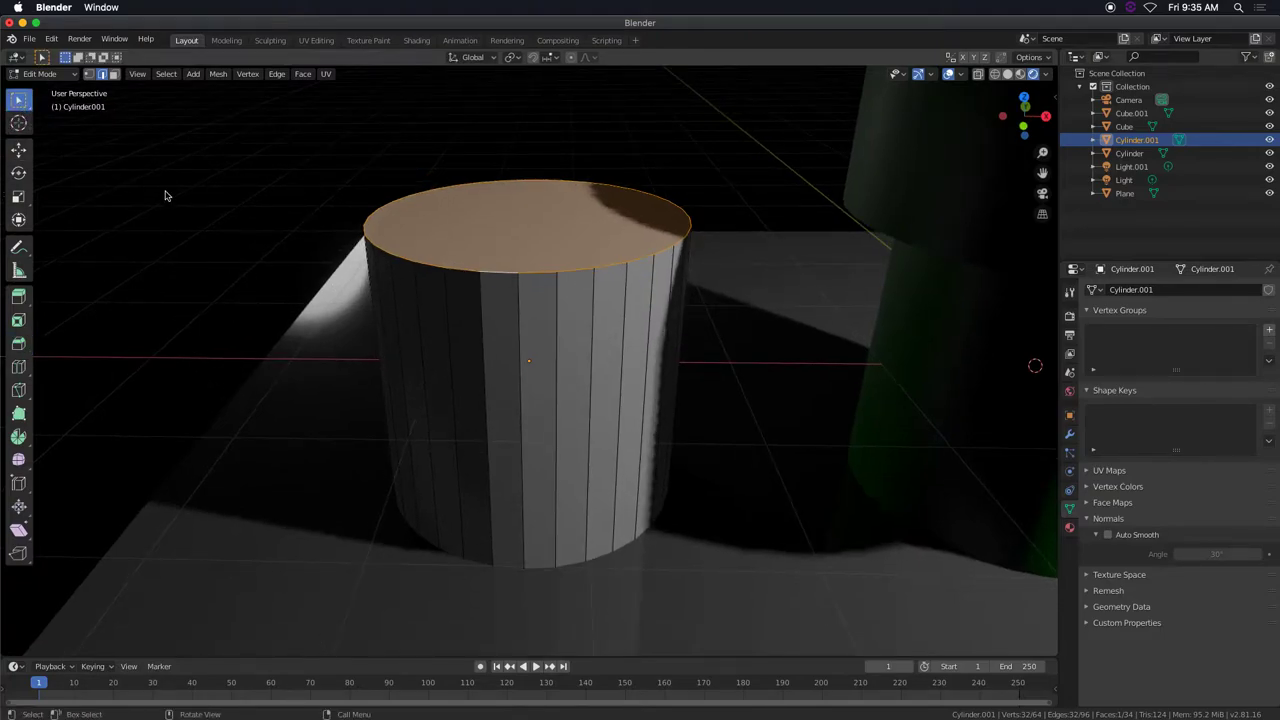
key(r)
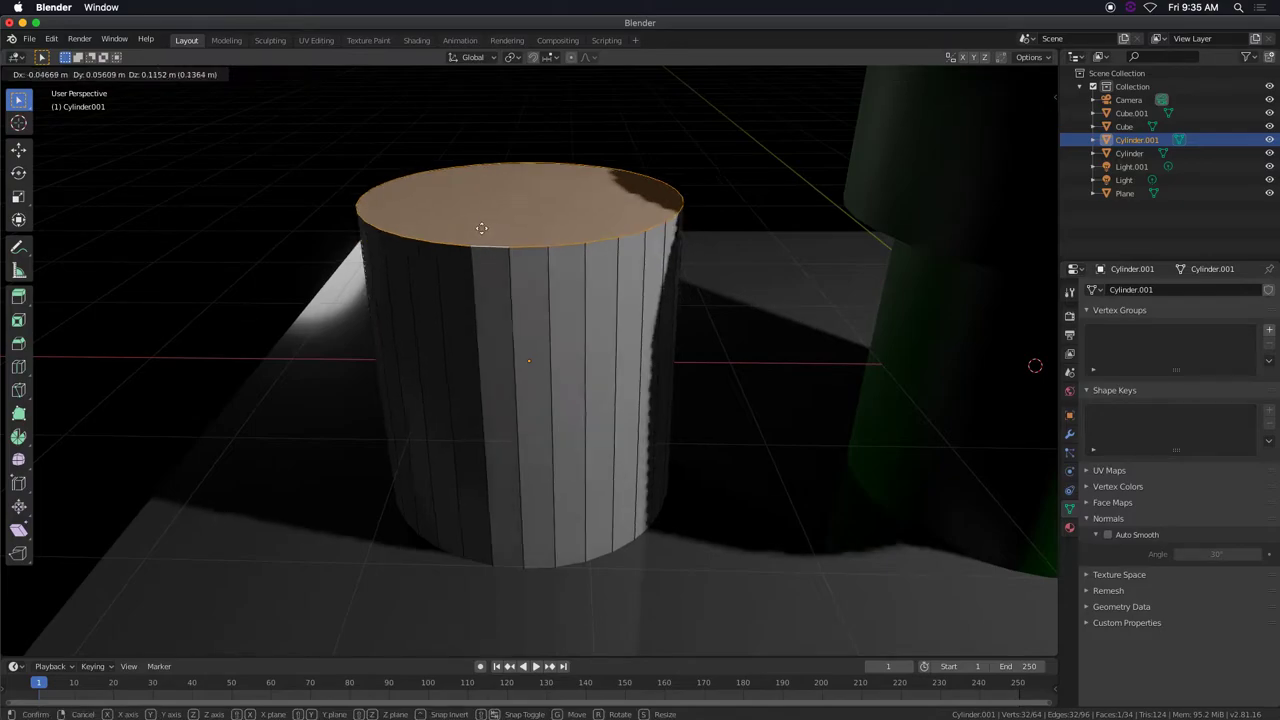
key(Escape)
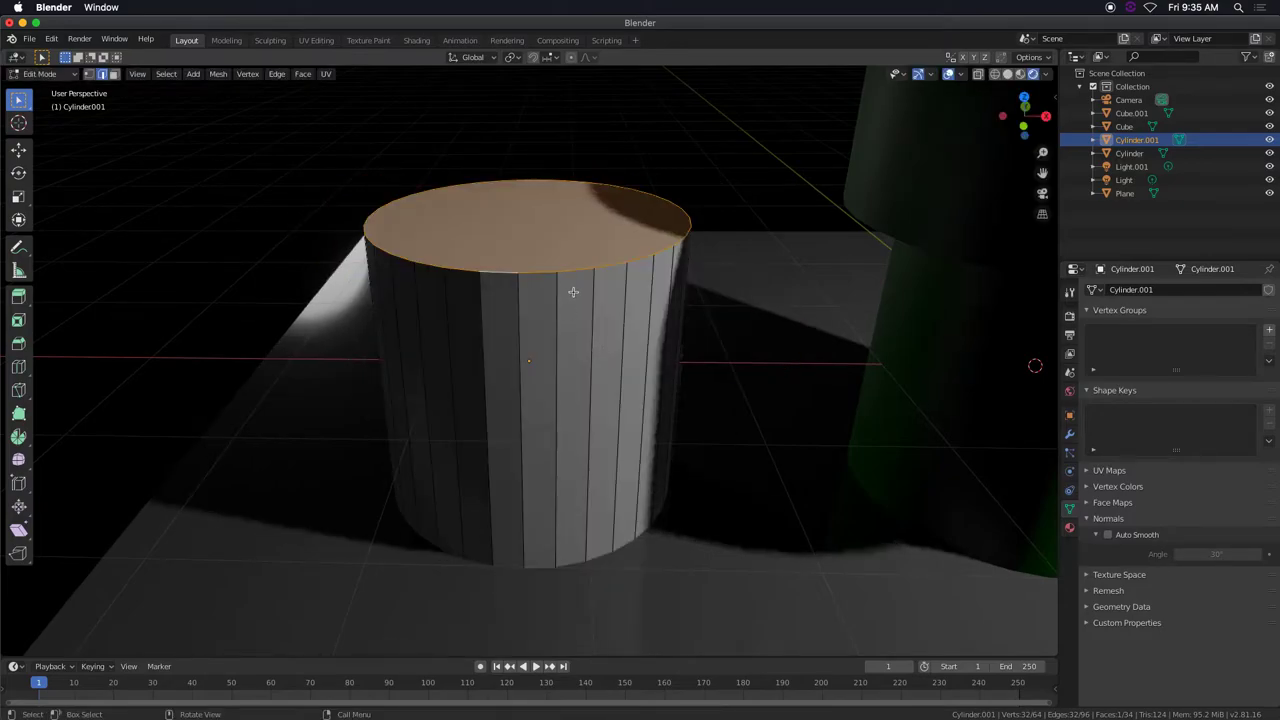
click(960, 75)
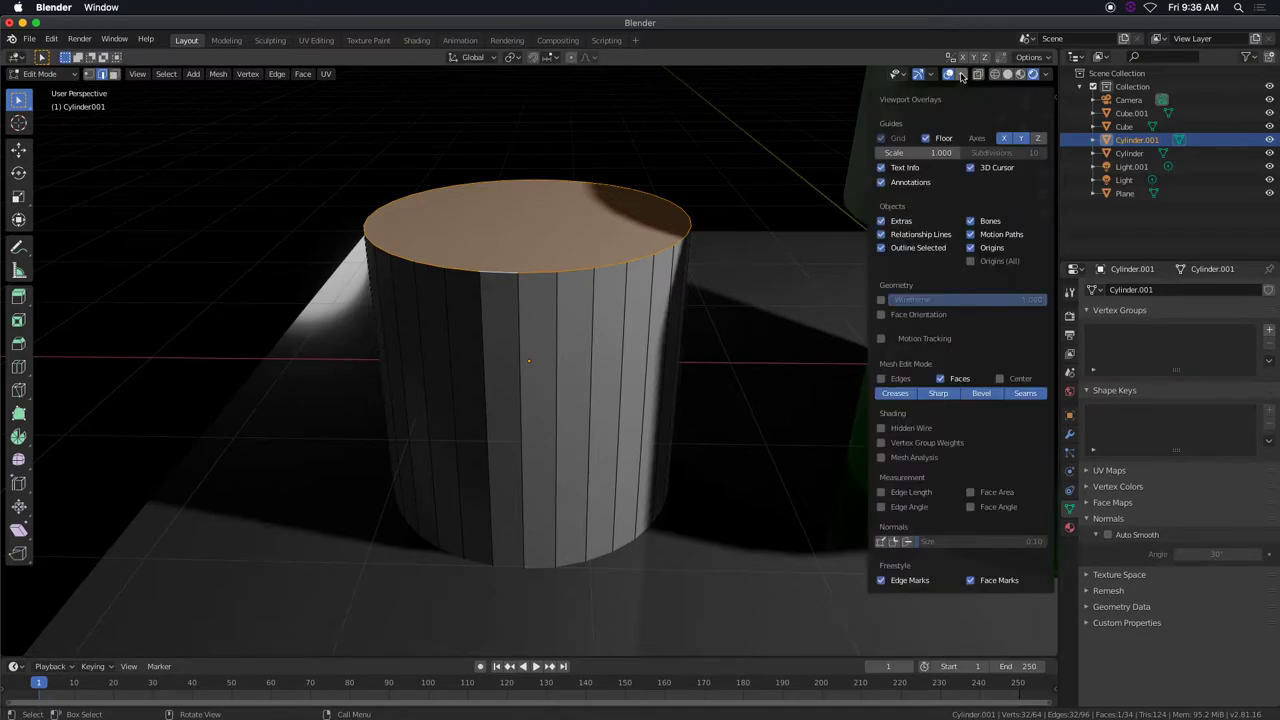
Bevel the selected top rim edges of the cylinder with a width of about 0.184 m
right_click(529, 274)
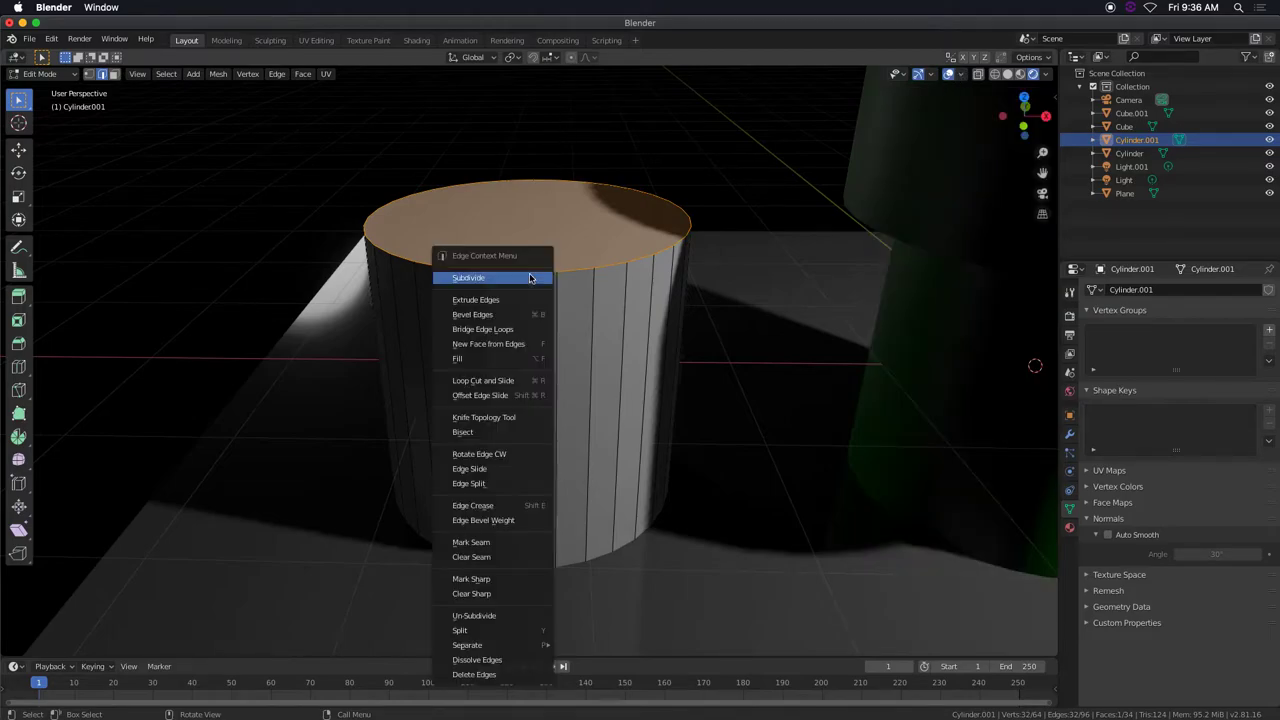
click(494, 314)
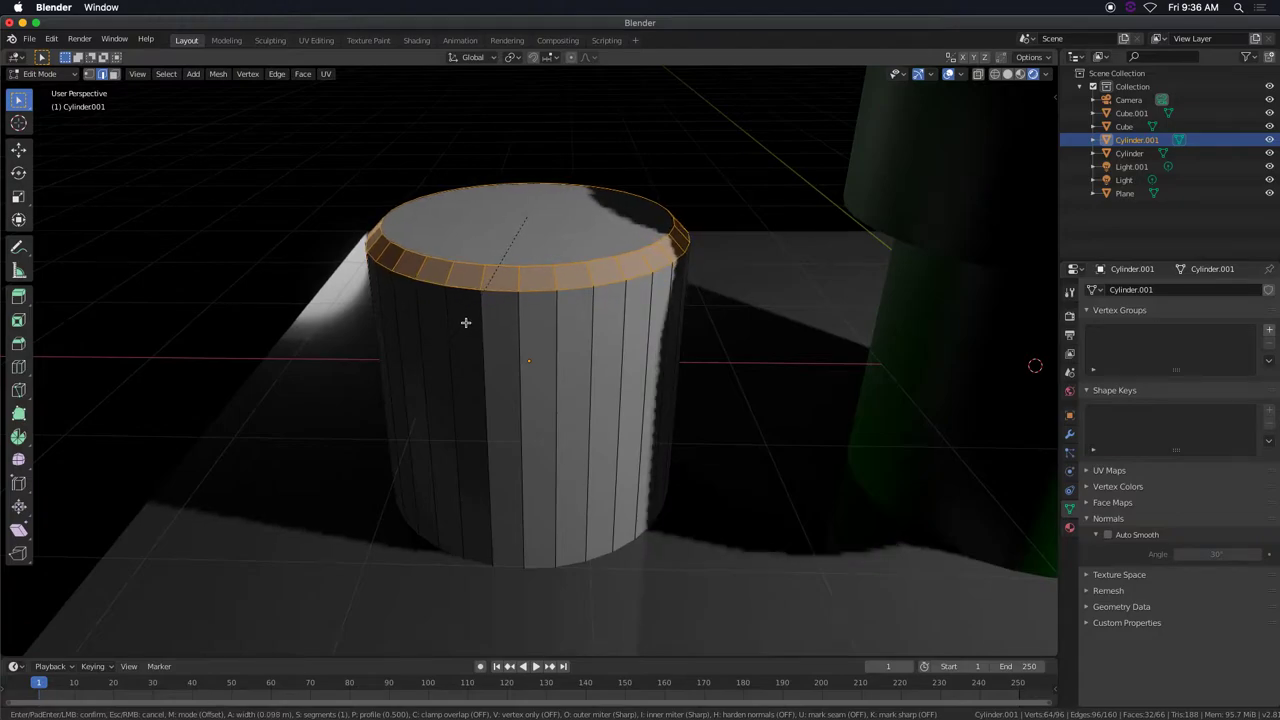
click(460, 329)
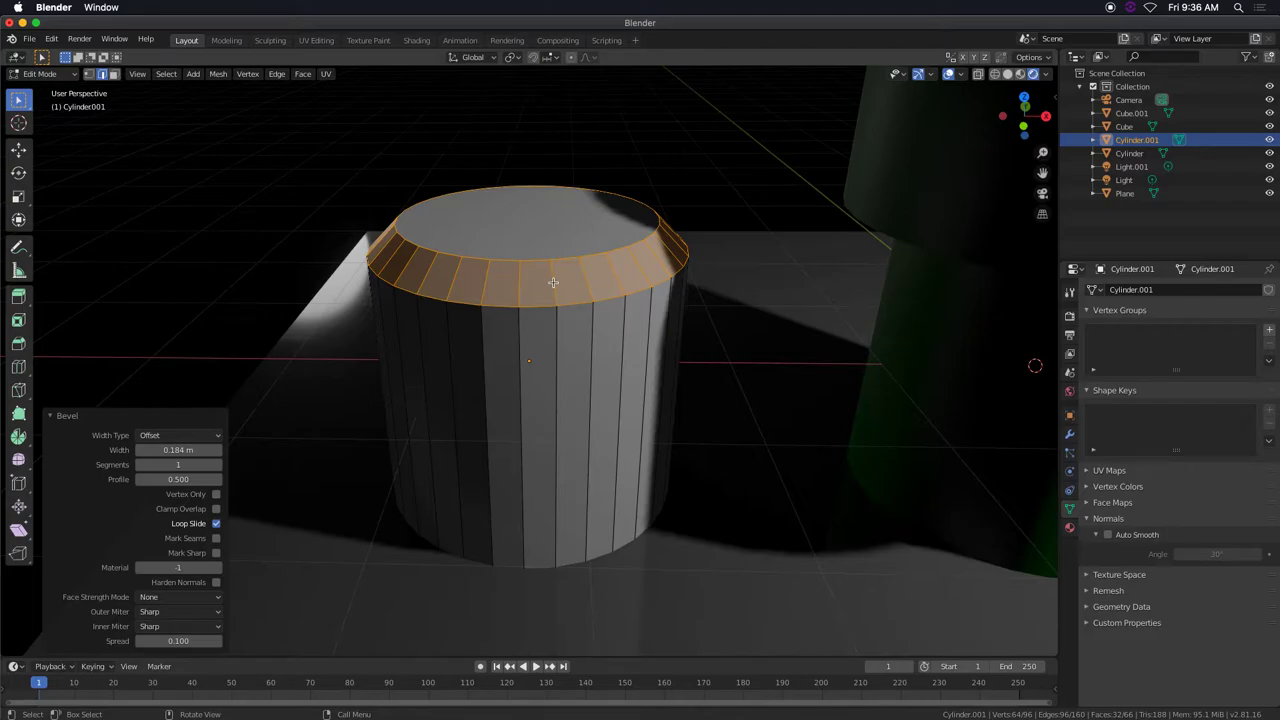
Raise the rim bevel's segments to 8 to round the edge
click(51, 418)
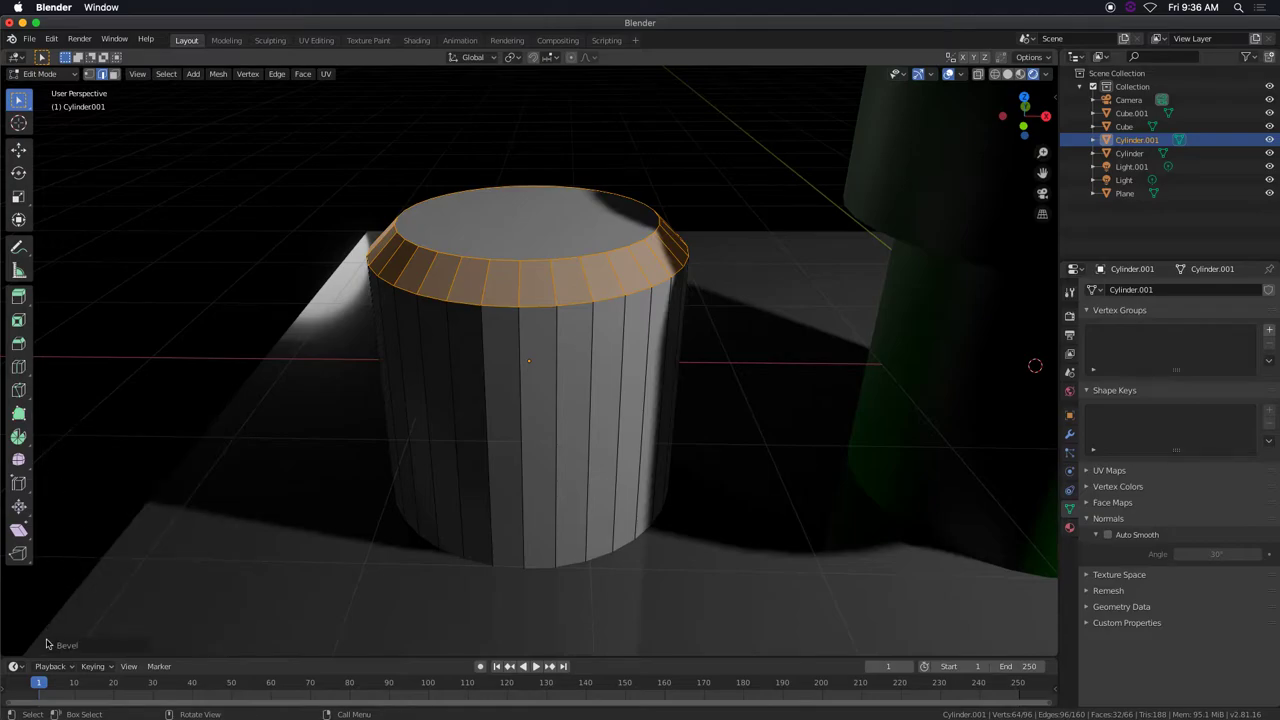
click(50, 648)
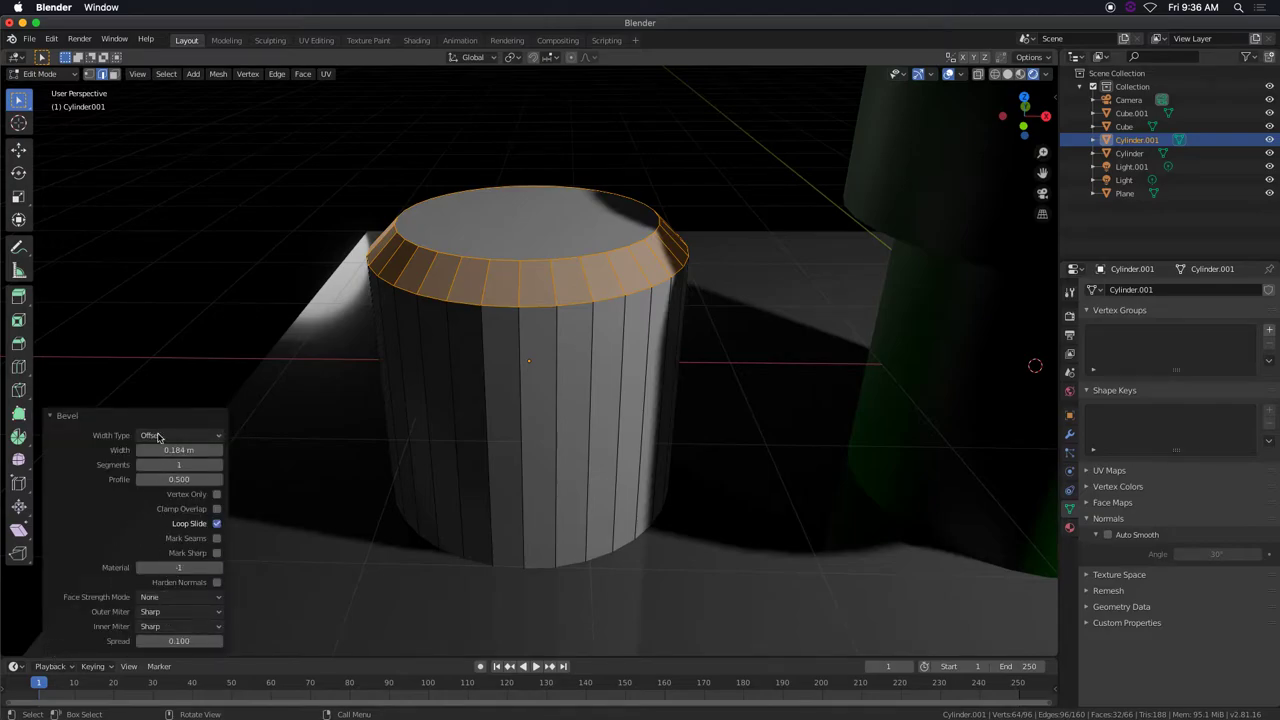
click(220, 466)
click(220, 466)
click(220, 466)
click(220, 466)
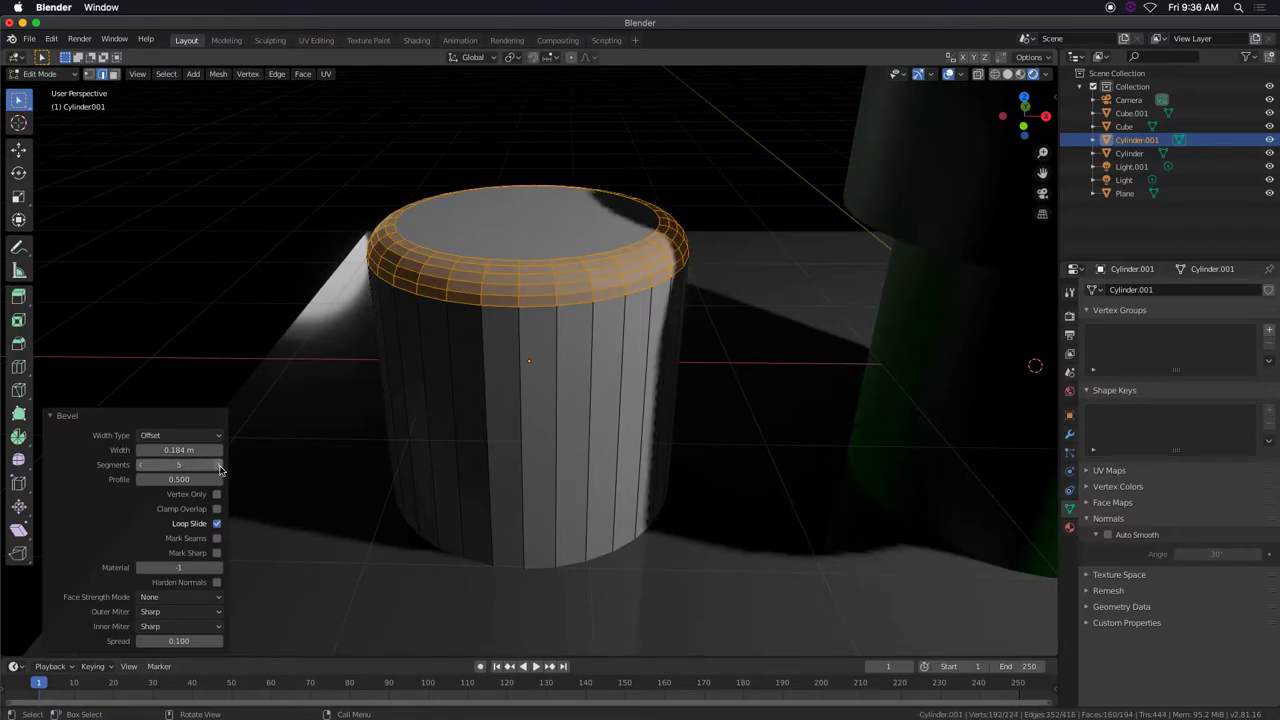
click(220, 466)
click(220, 466)
click(220, 466)
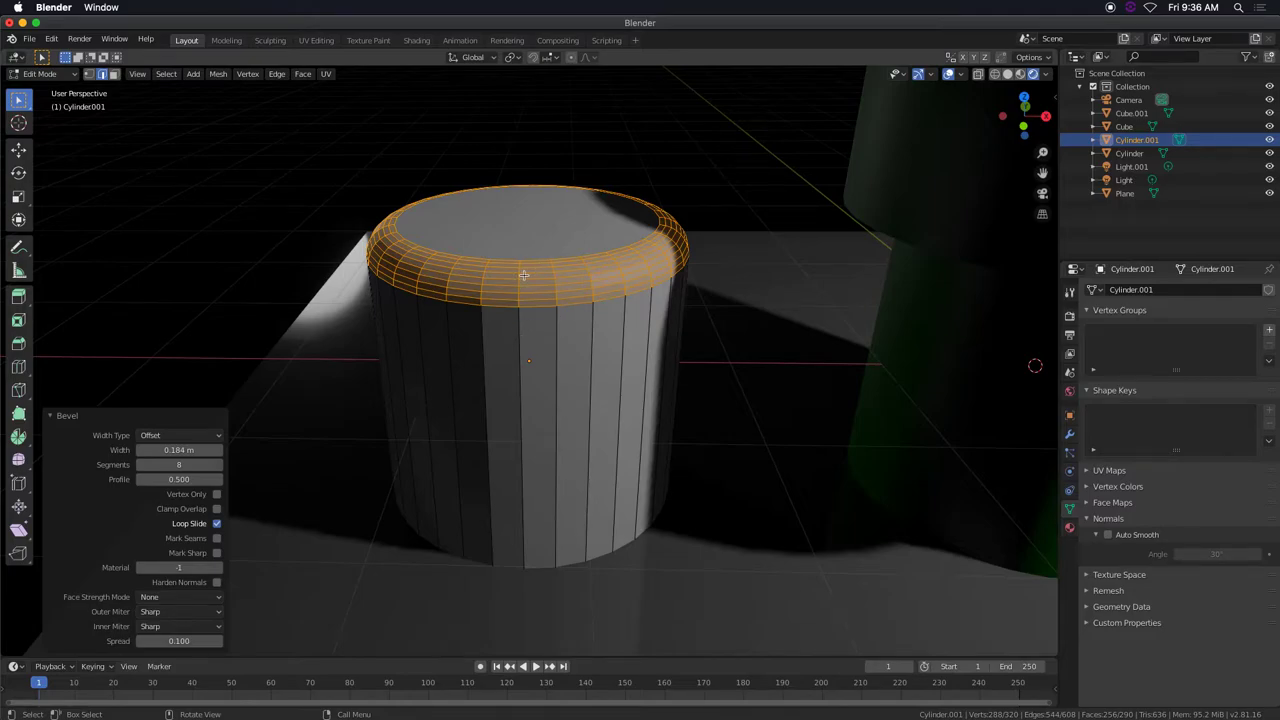
Set the rim bevel's segments to 1 and return the cylinder to Object Mode
drag(199, 467, 160, 467)
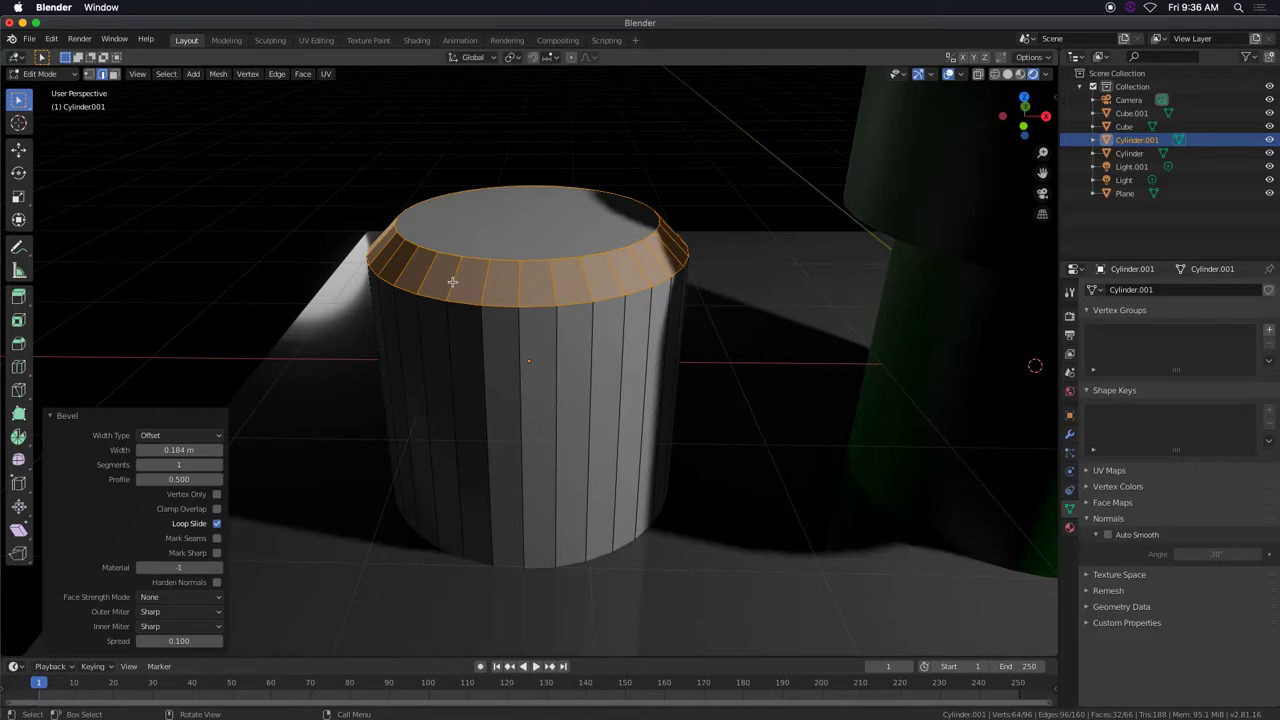
click(40, 74)
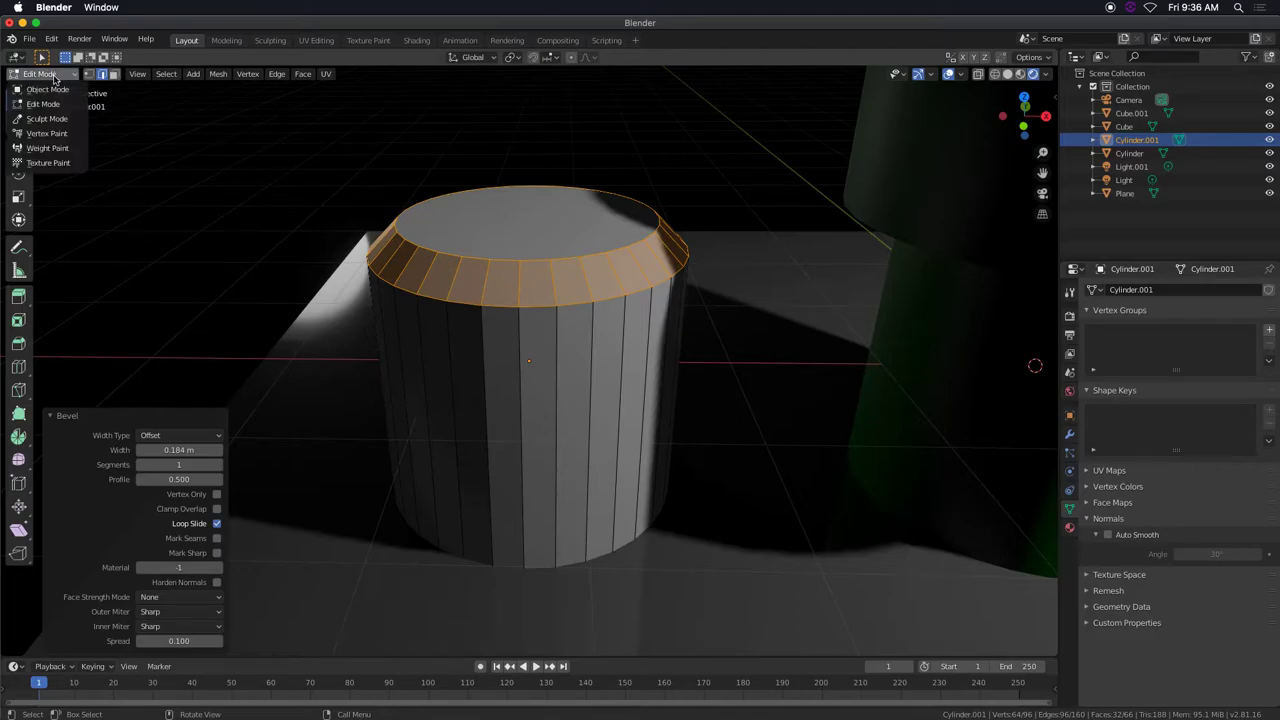
click(55, 88)
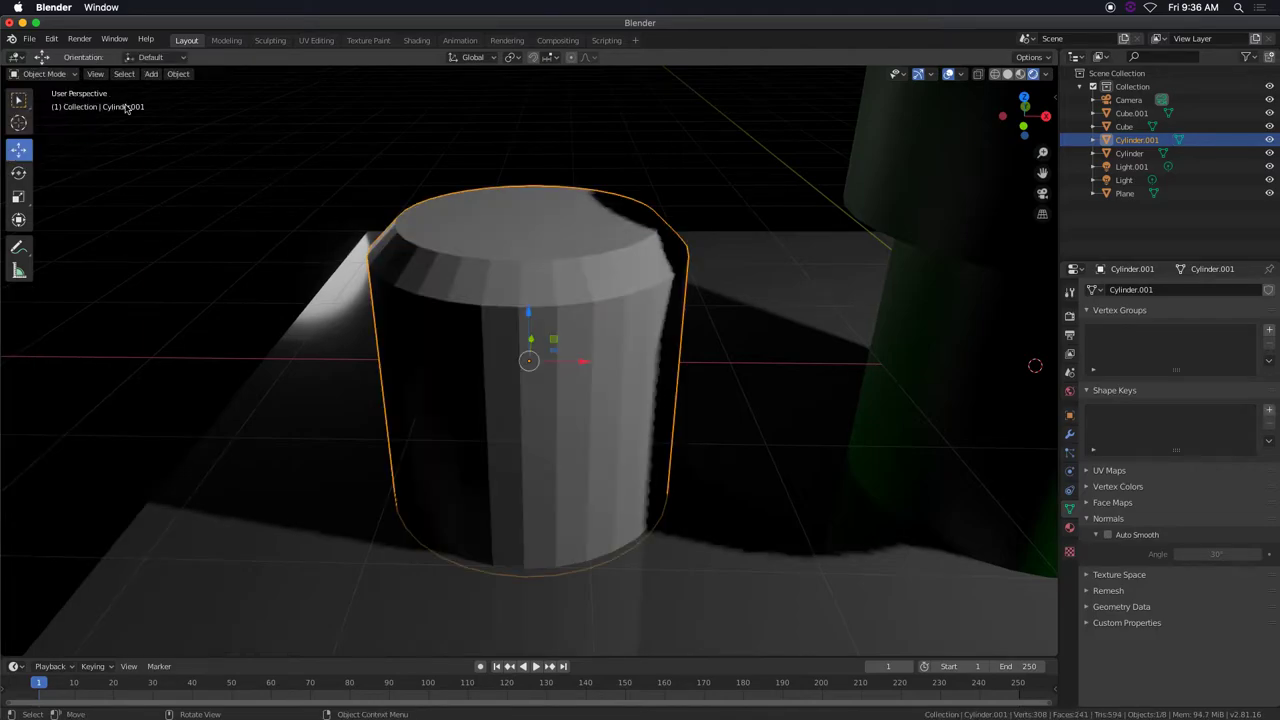
Open the green pipe in Edit Mode and select the whole outer edge loop around its top rim
click(900, 210)
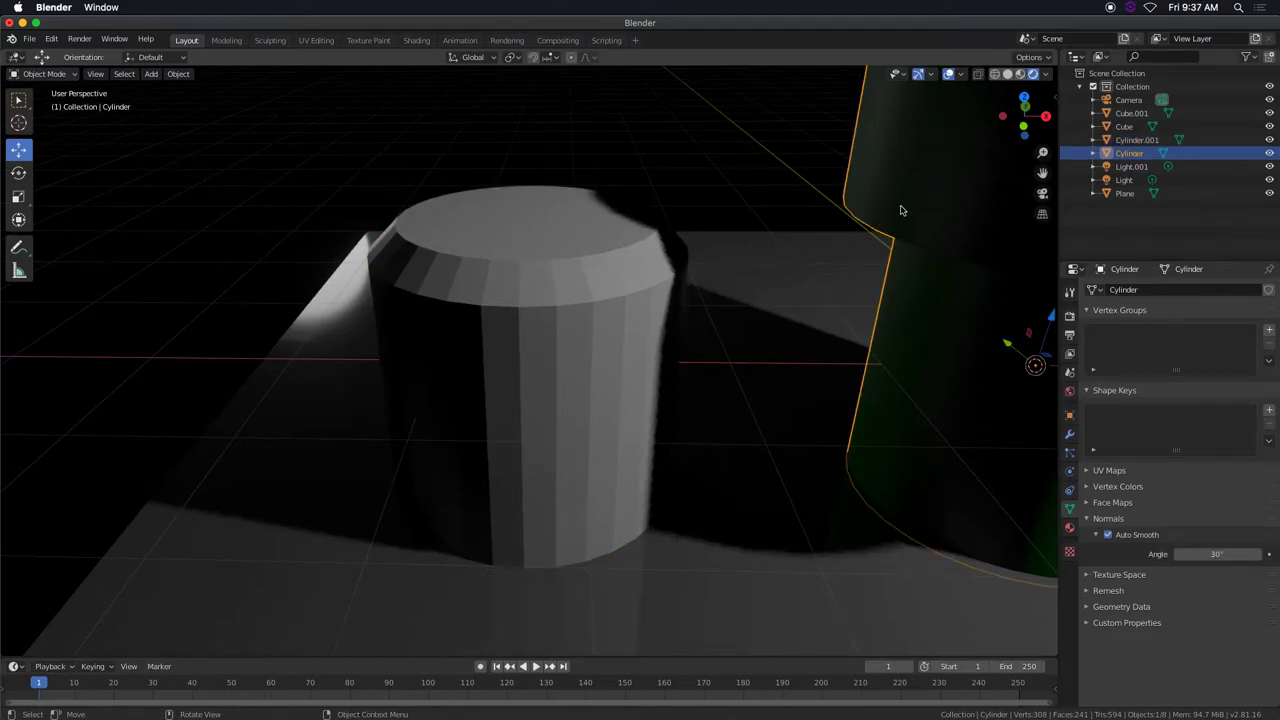
key(KP_Decimal)
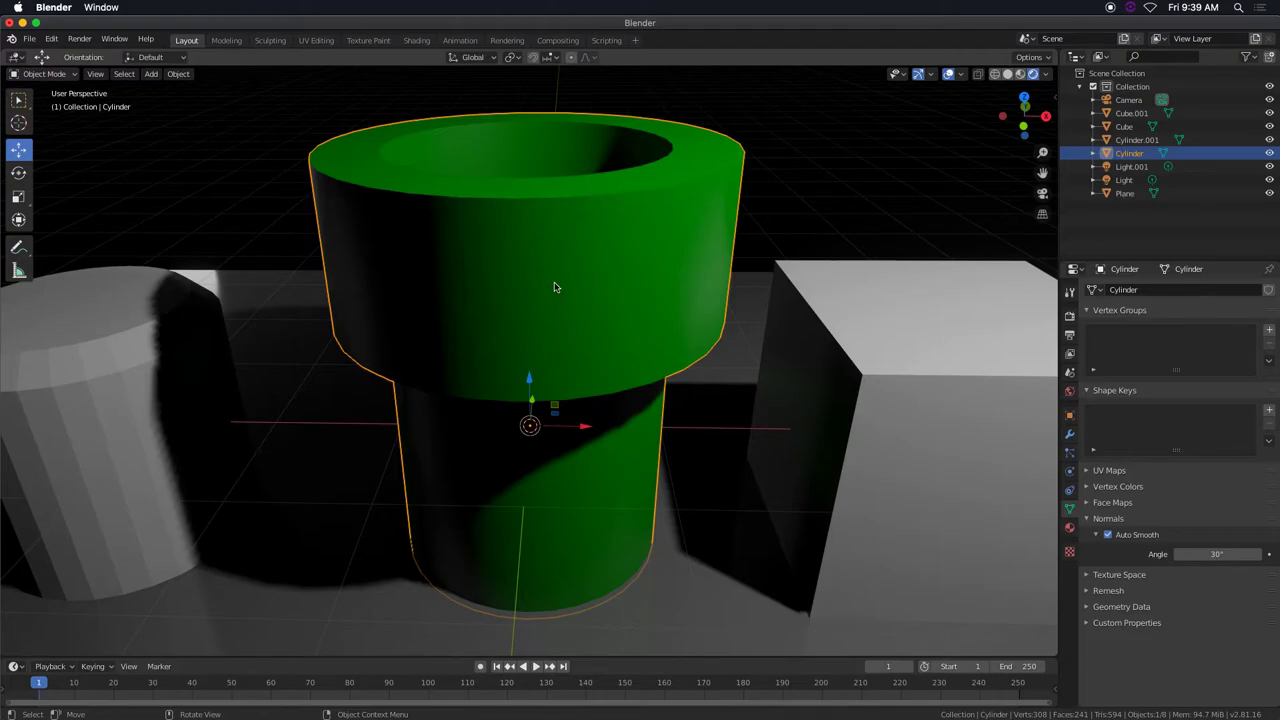
key(Tab)
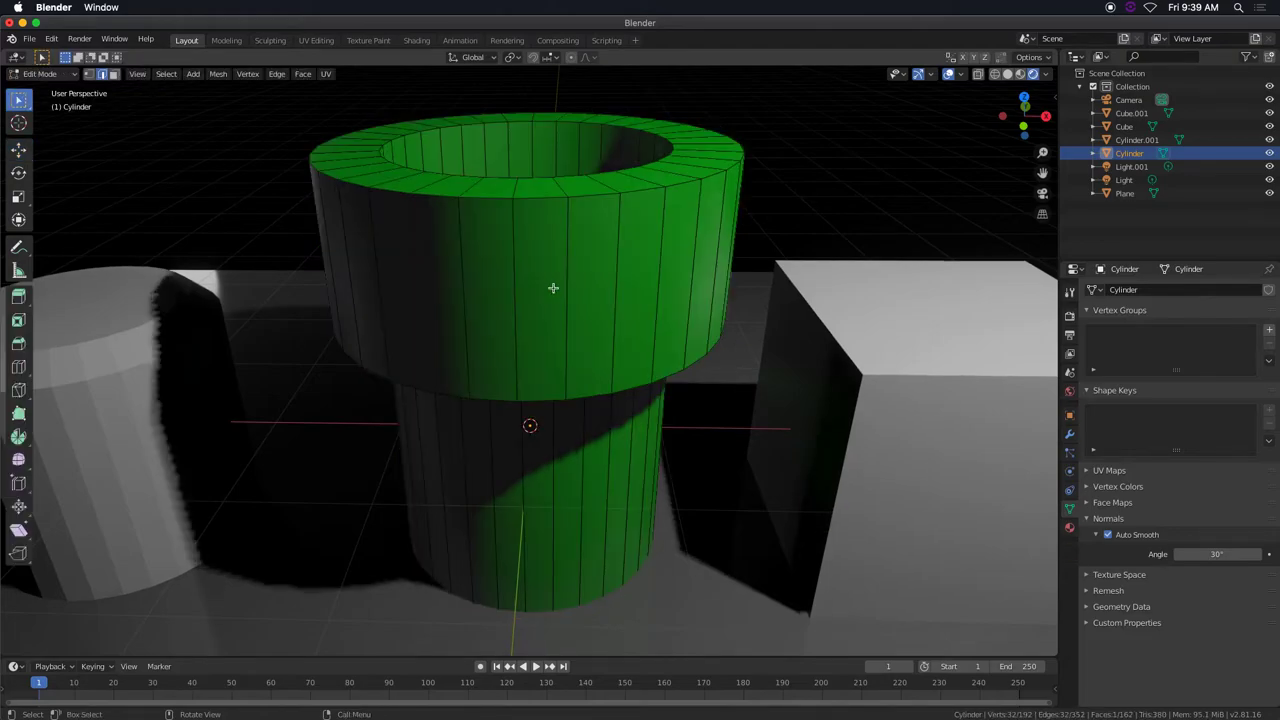
click(542, 198)
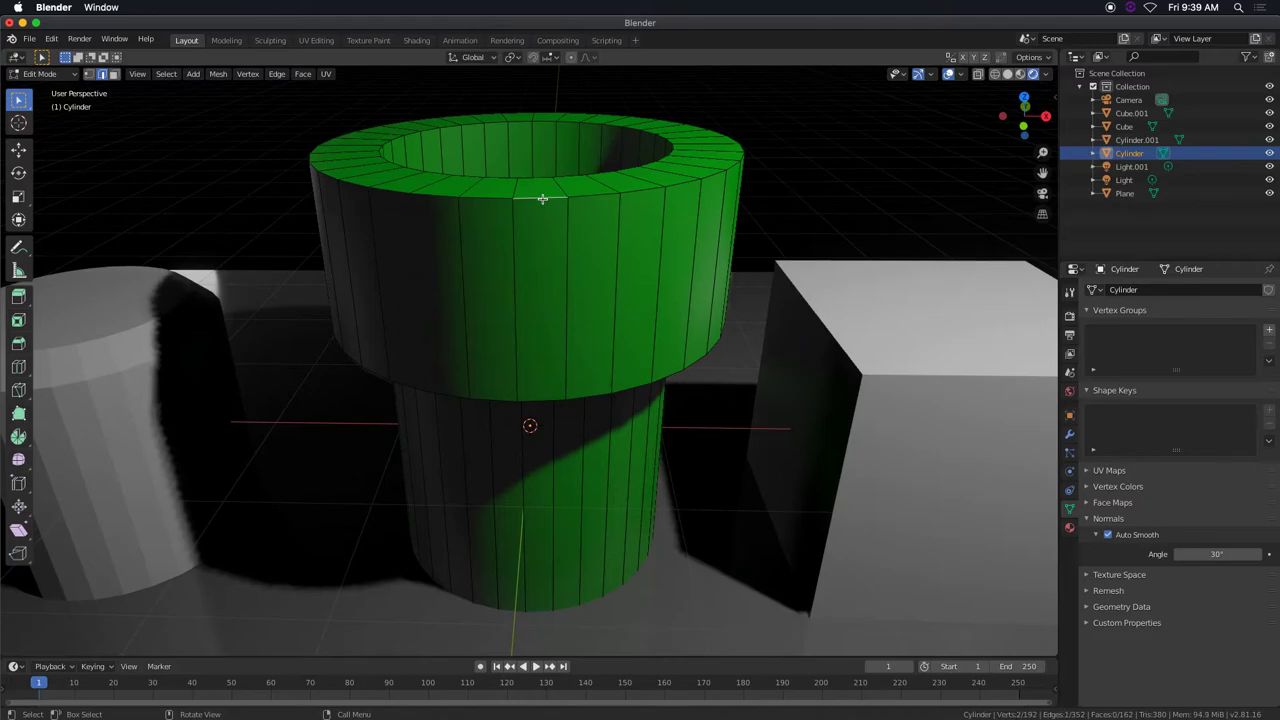
alt+click(542, 198)
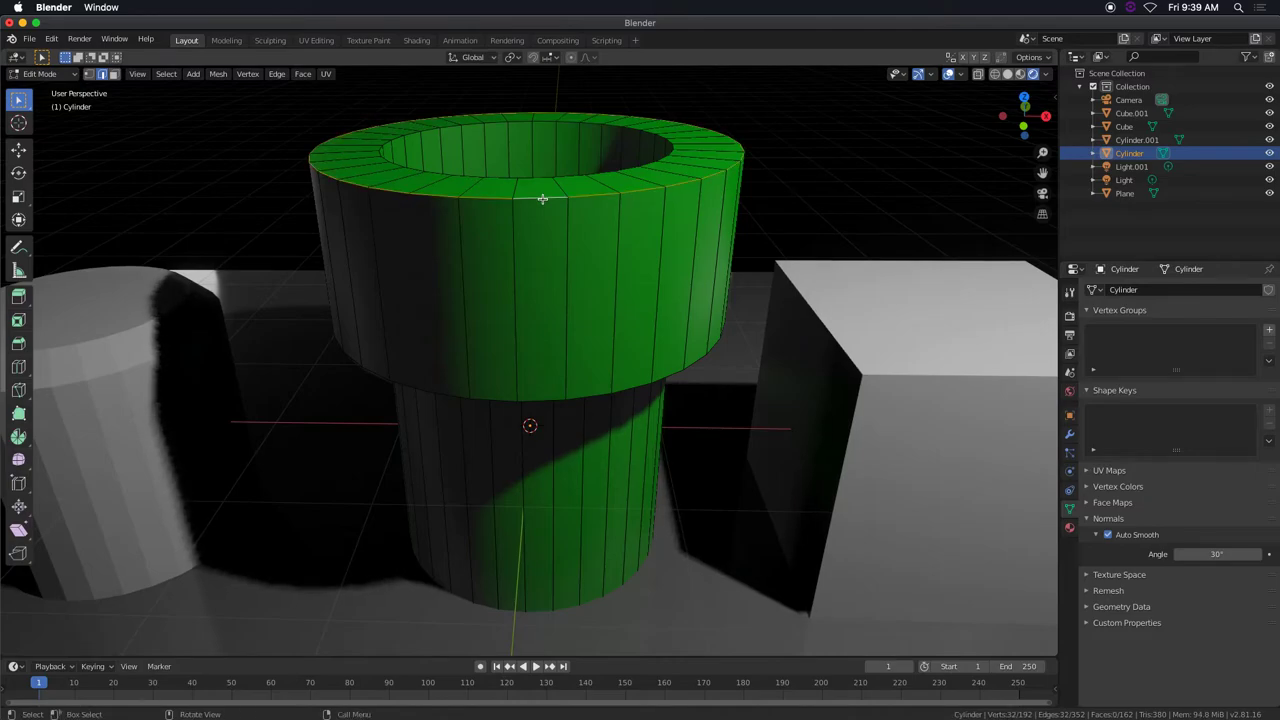
right_click(542, 198)
click(542, 200)
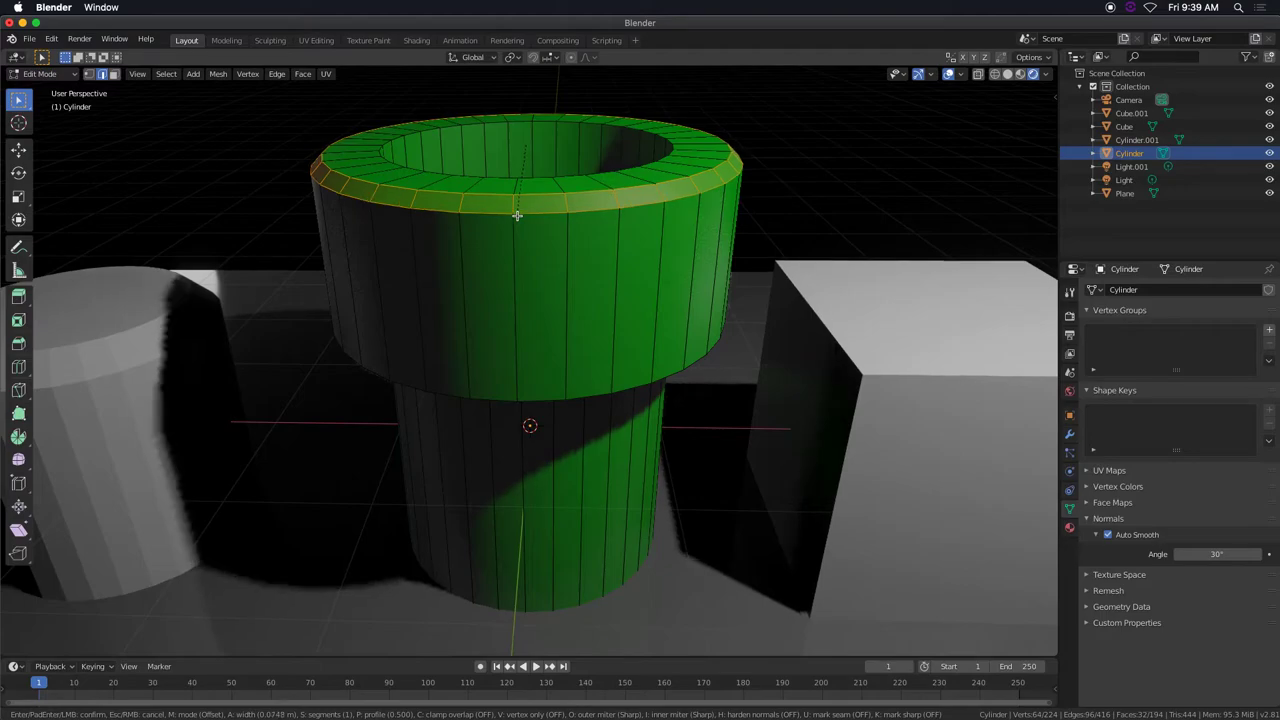
key(Escape)
key(g)
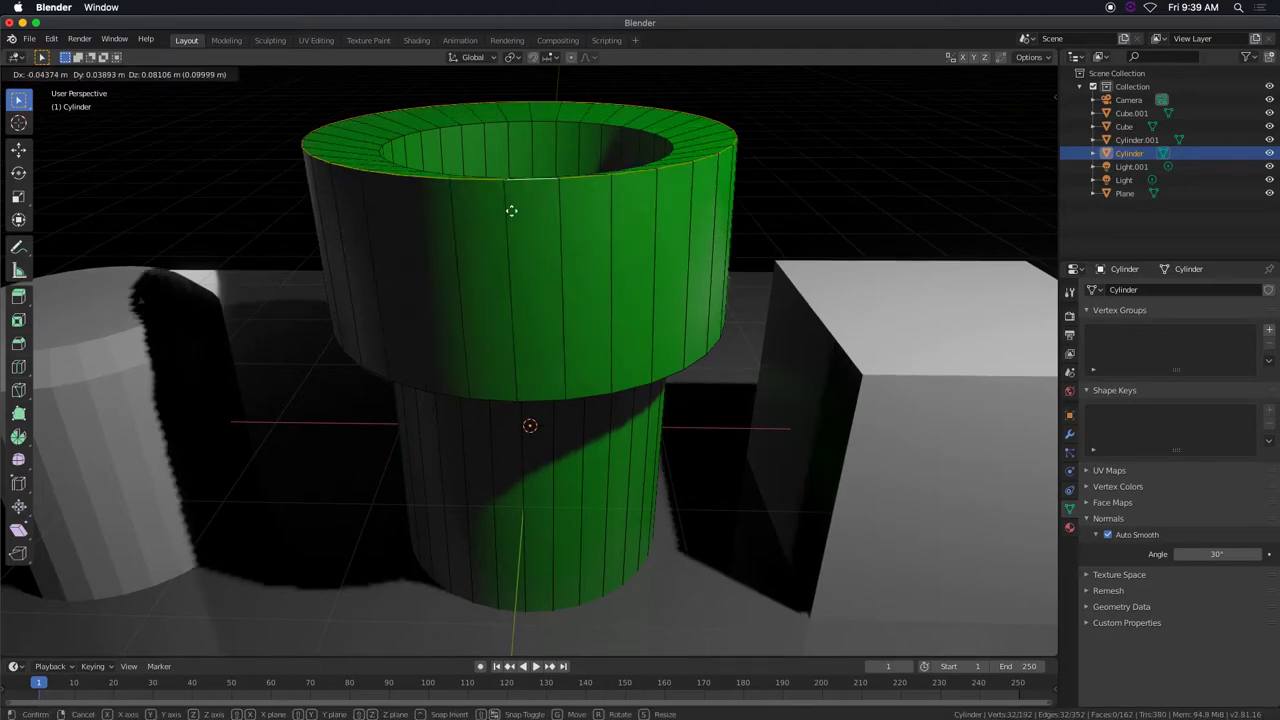
key(Escape)
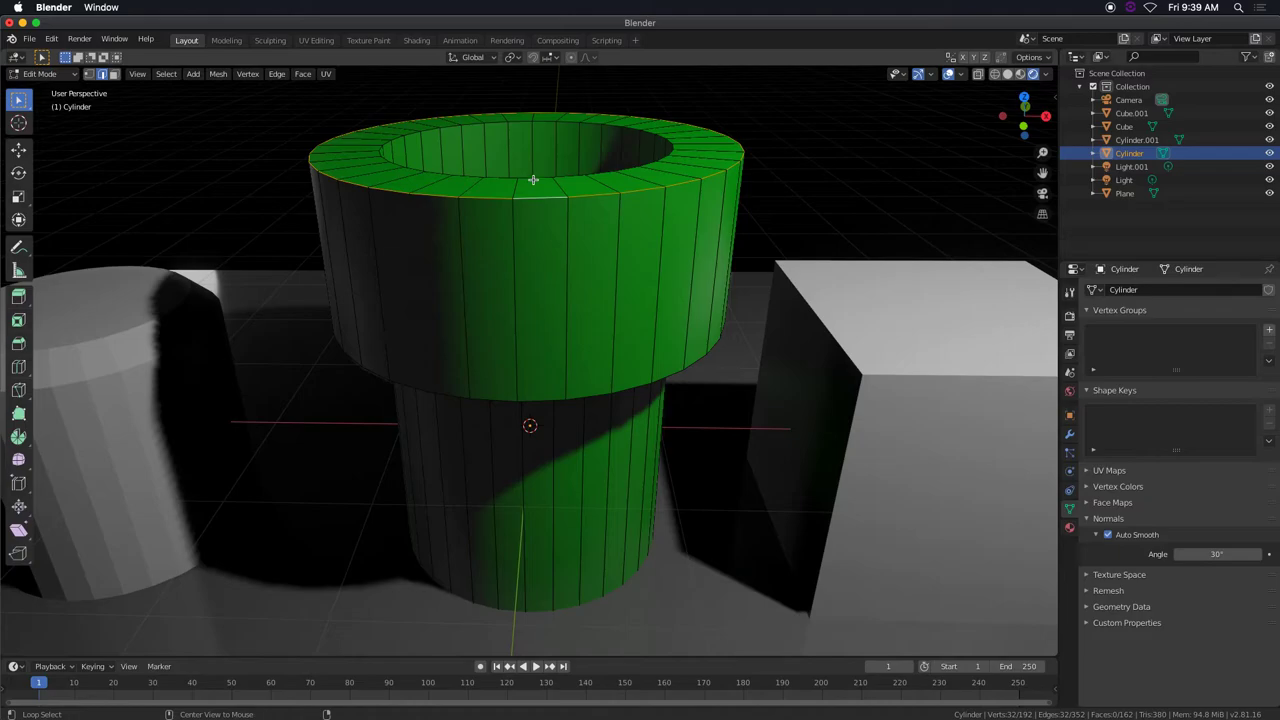
Add the pipe's inner top rim loop and the inner and outer edge loops under its collar to the selection
alt+shift+click(537, 178)
middle_drag(560, 280, 506, 194)
scroll(526, 210, up, 7)
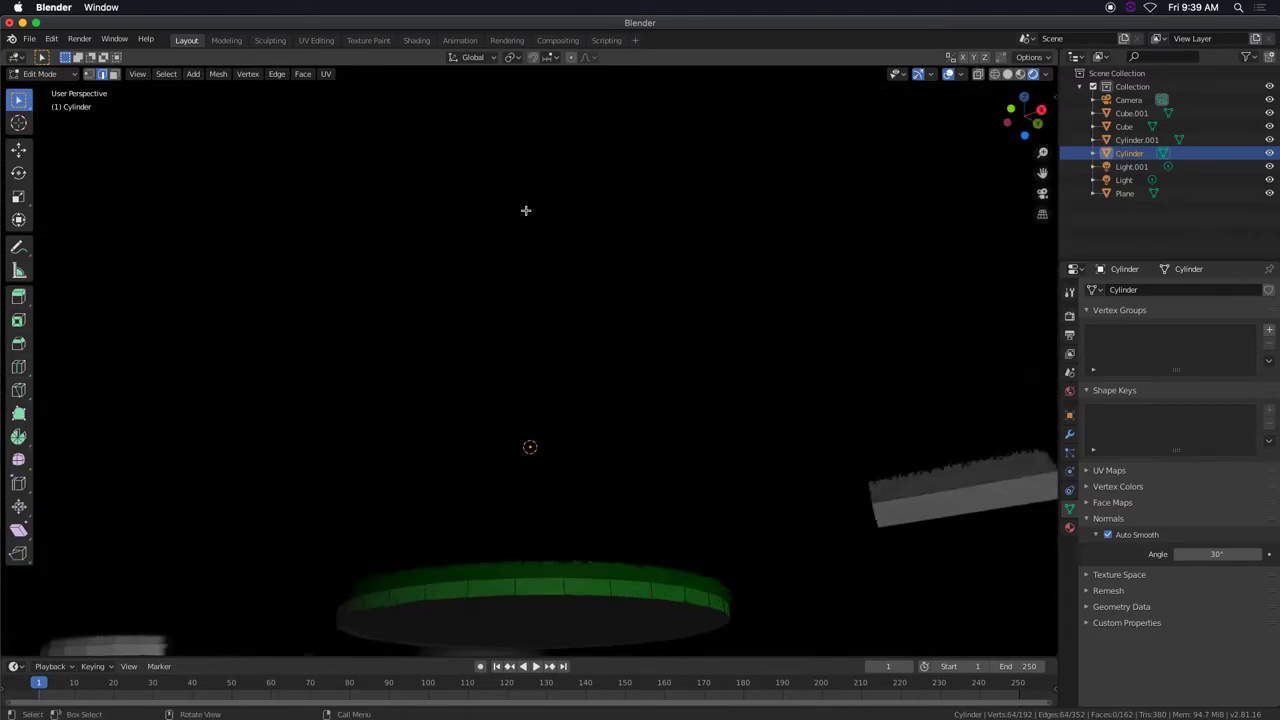
scroll(526, 212, down, 6)
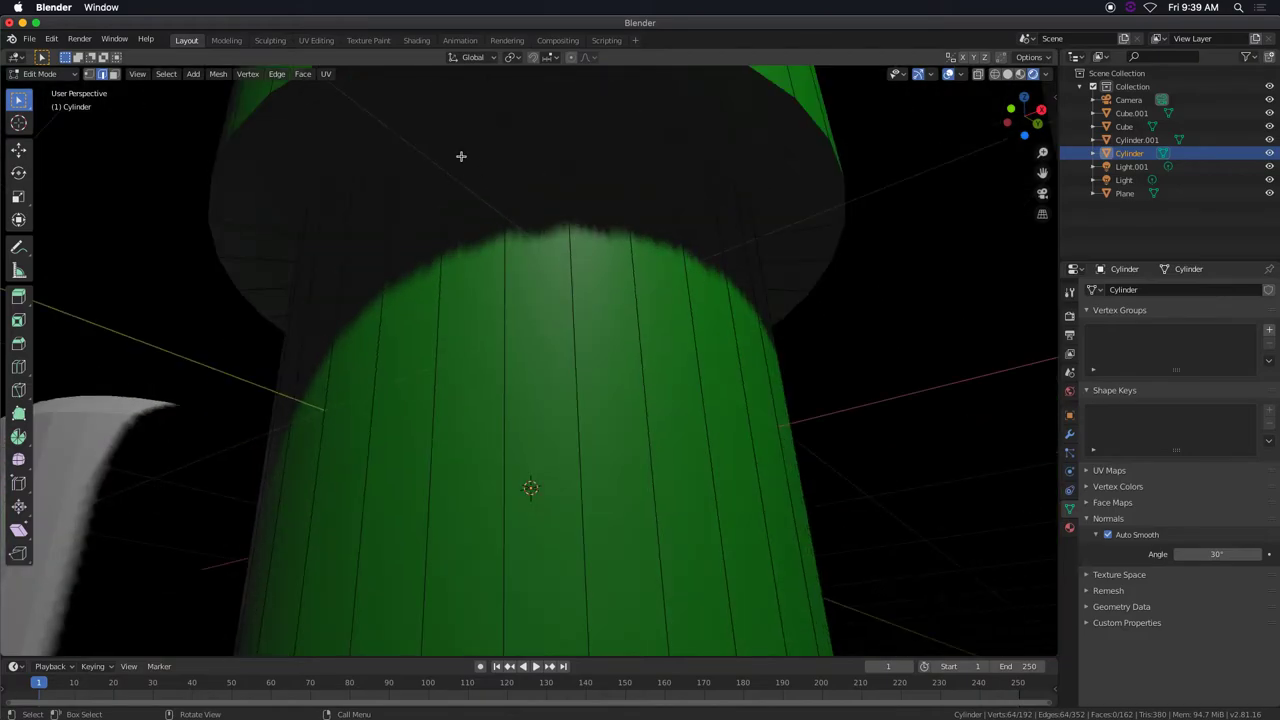
alt+shift+click(423, 127)
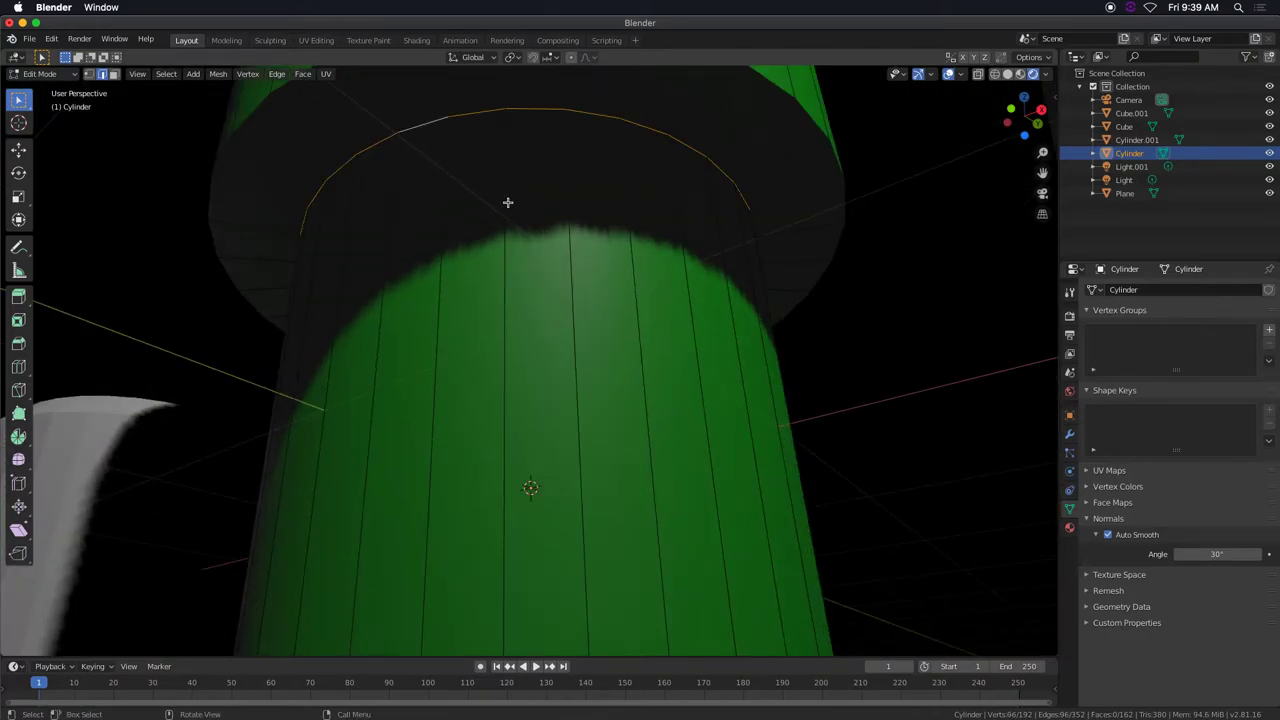
middle_drag(512, 218, 454, 149)
alt+shift+click(539, 167)
middle_drag(539, 167, 620, 289)
scroll(589, 269, down, 5)
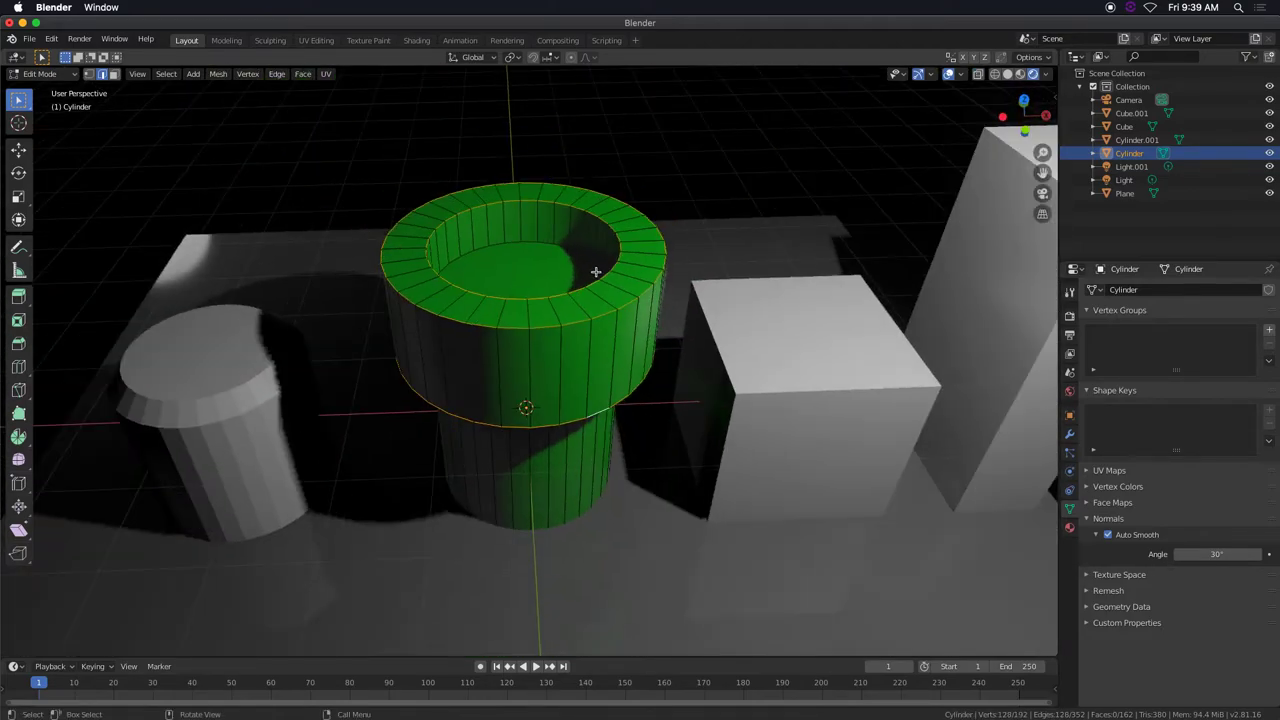
Bevel the selected pipe edge loops with a width of about 0.084 m and return to Object Mode
right_click(626, 305)
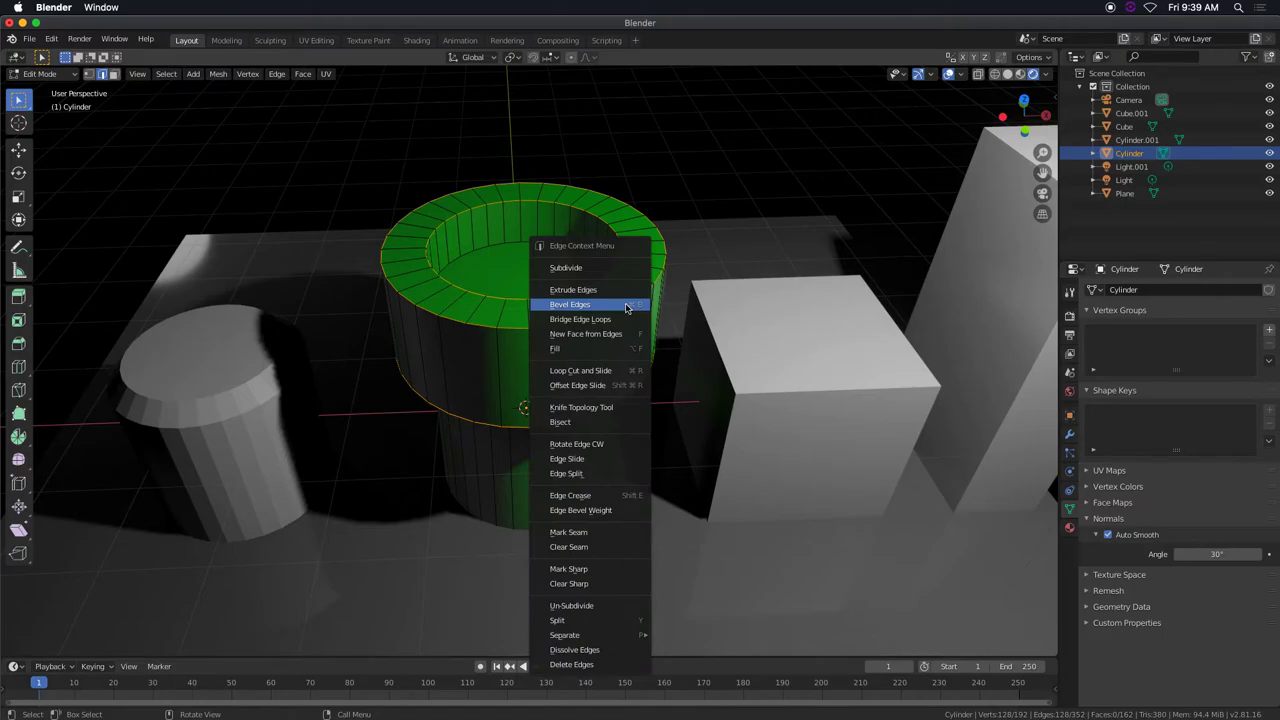
click(629, 305)
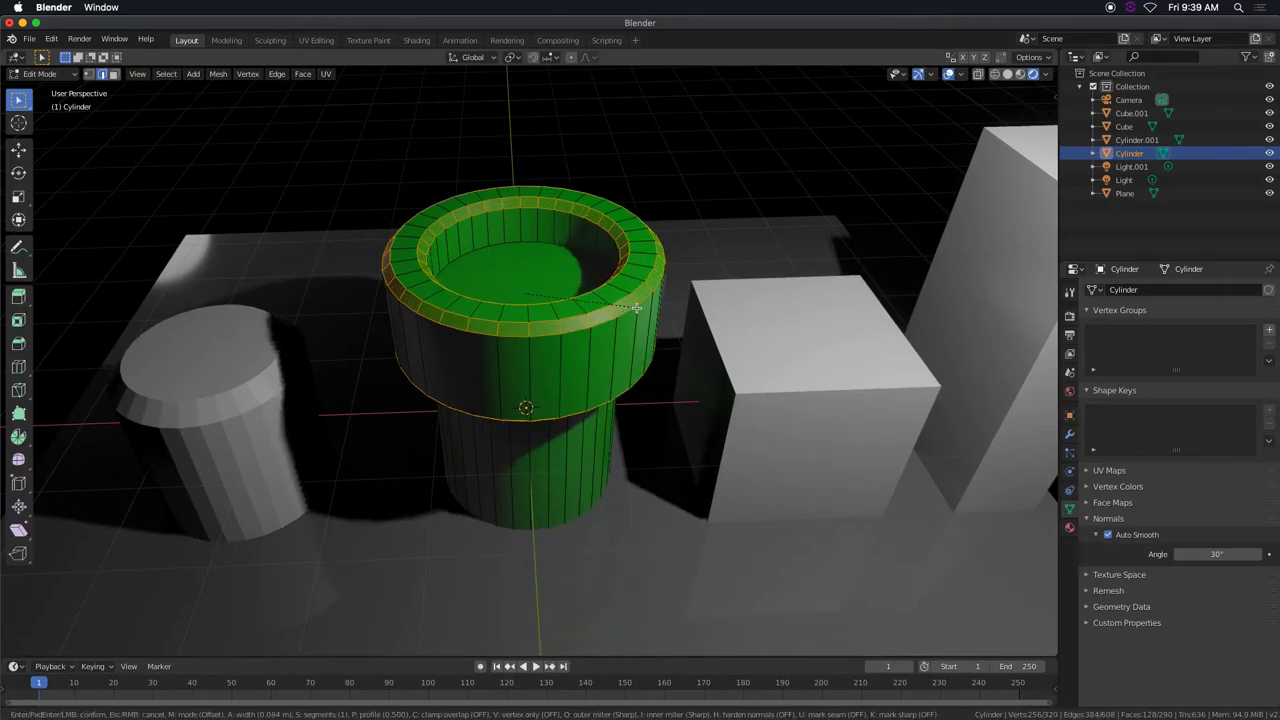
click(590, 289)
middle_drag(590, 289, 562, 224)
scroll(565, 240, up, 6)
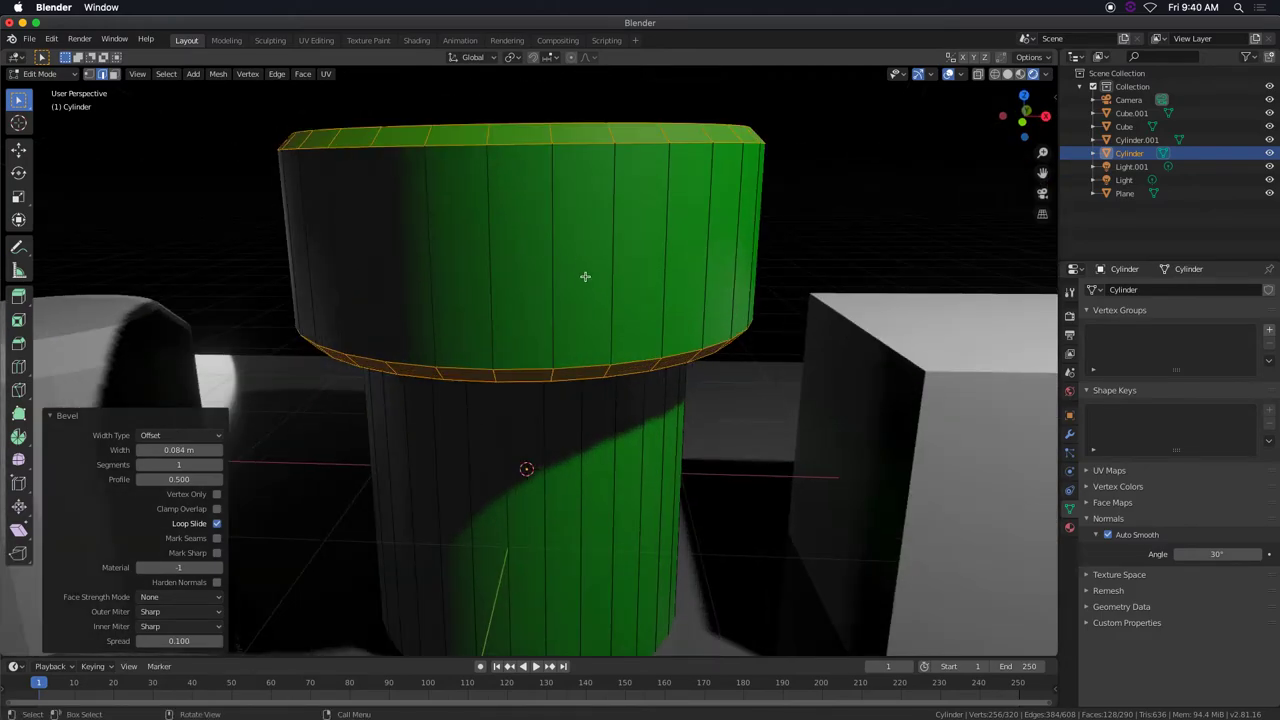
scroll(585, 276, down, 2)
key(Tab)
scroll(585, 280, up, 1)
middle_drag(584, 280, 614, 314)
scroll(613, 311, down, 1)
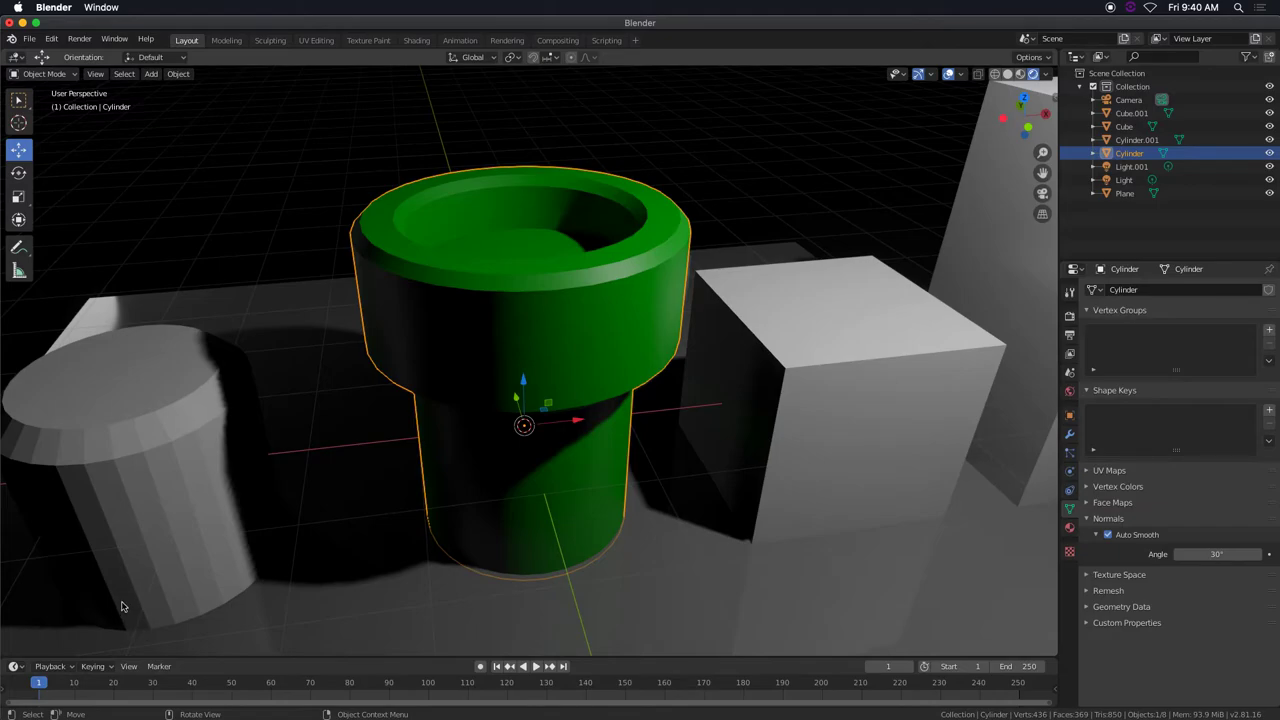
Open the cube beside the pipe in Edit Mode with all of its edges selected
middle_drag(159, 568, 230, 530)
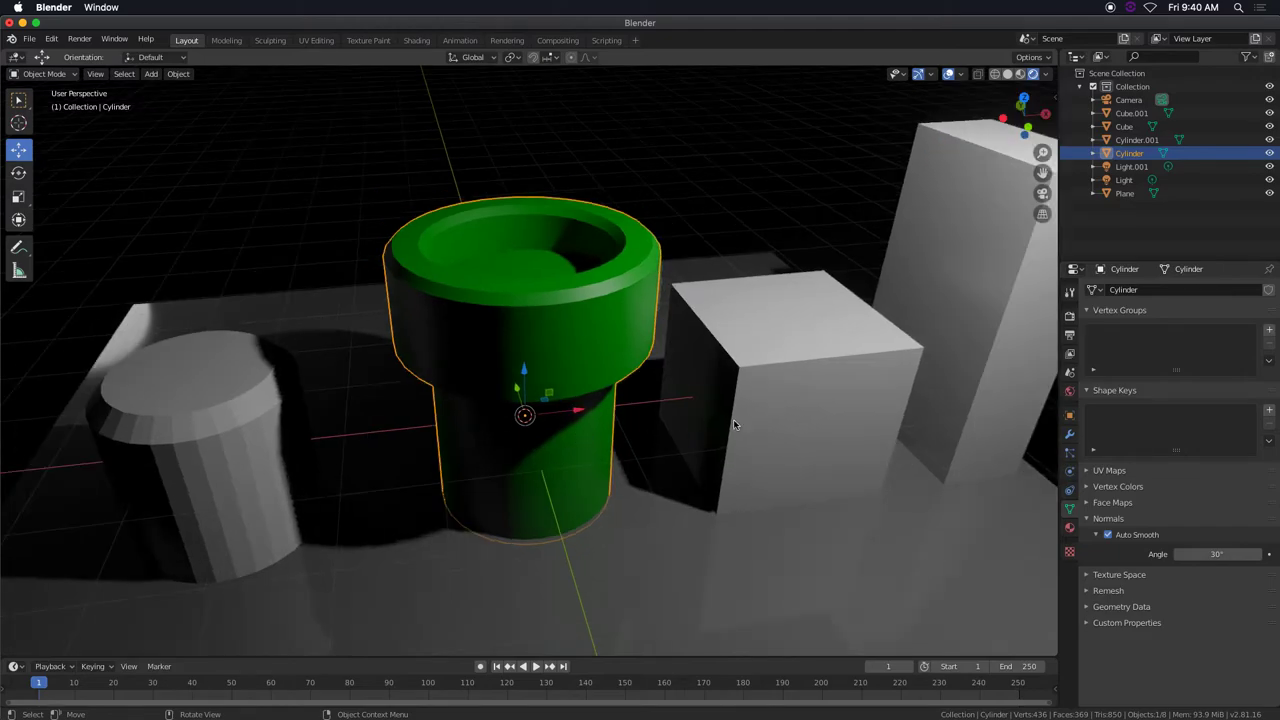
click(825, 412)
middle_drag(835, 416, 663, 400)
key(Tab)
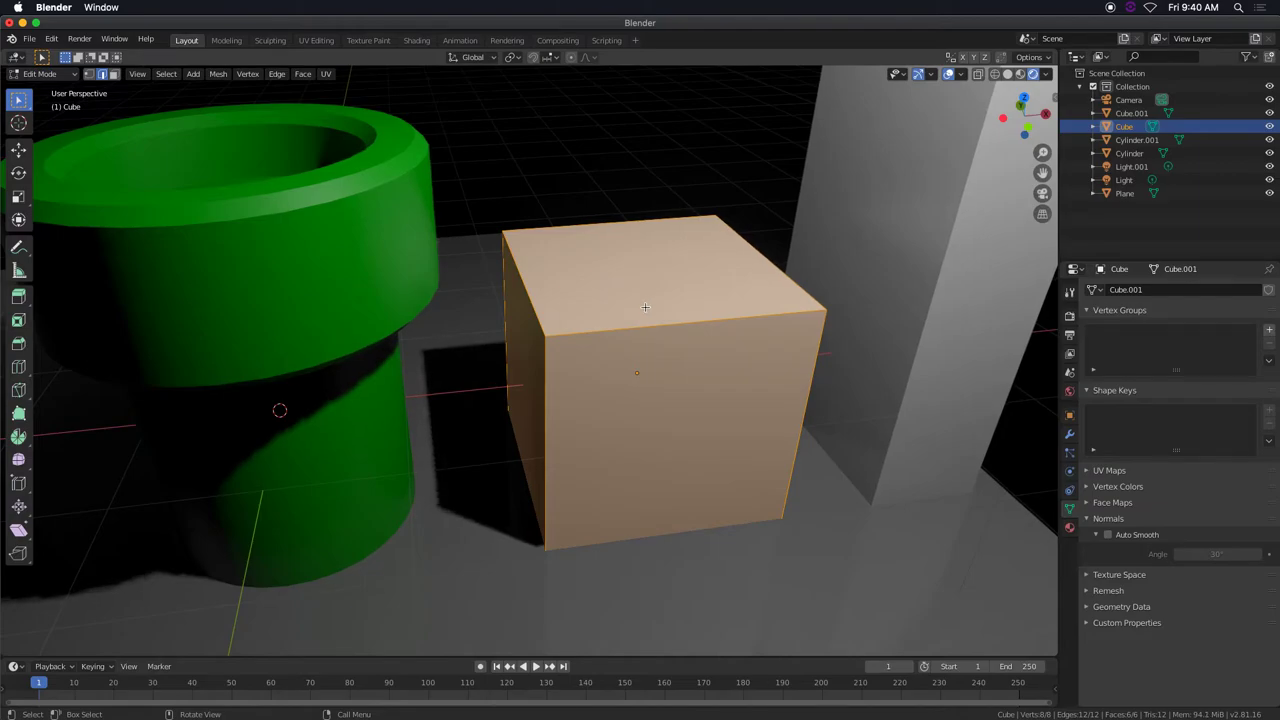
key(alt+a)
key(a)
key(alt+a)
key(a)
Bevel all of the cube's edges with a width of about 0.065 m and 4 segments
right_click(689, 320)
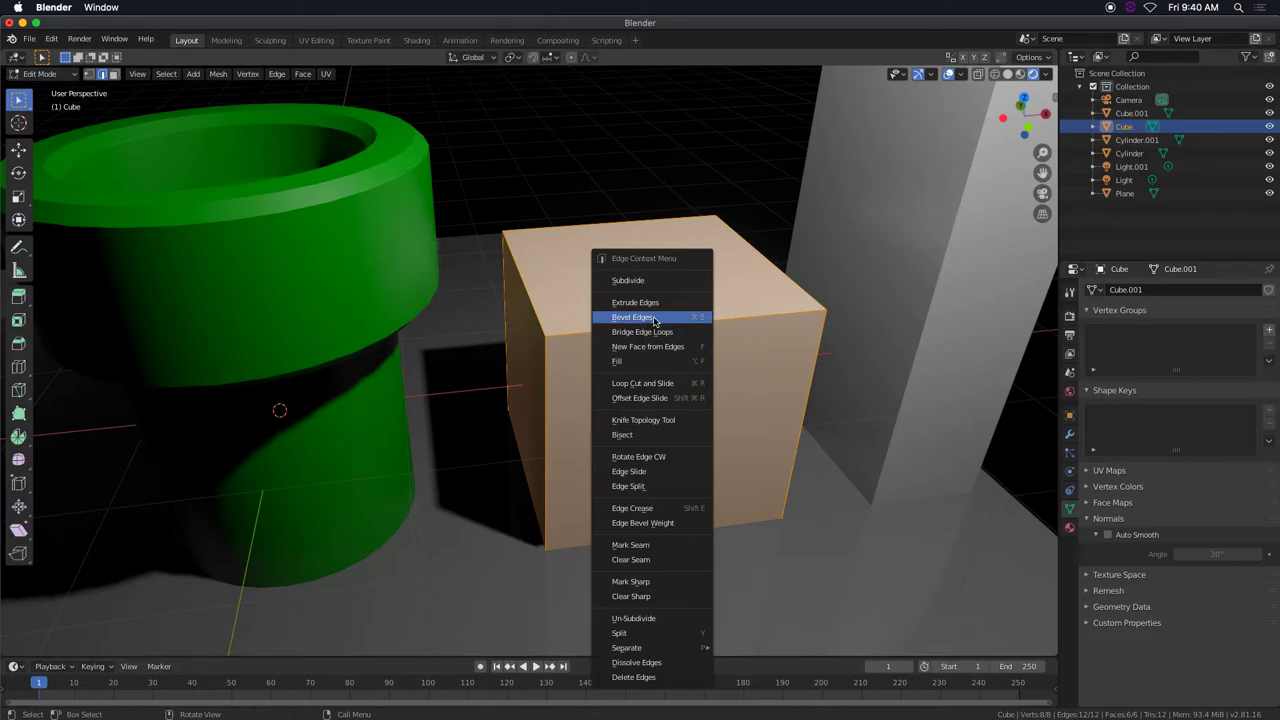
click(651, 318)
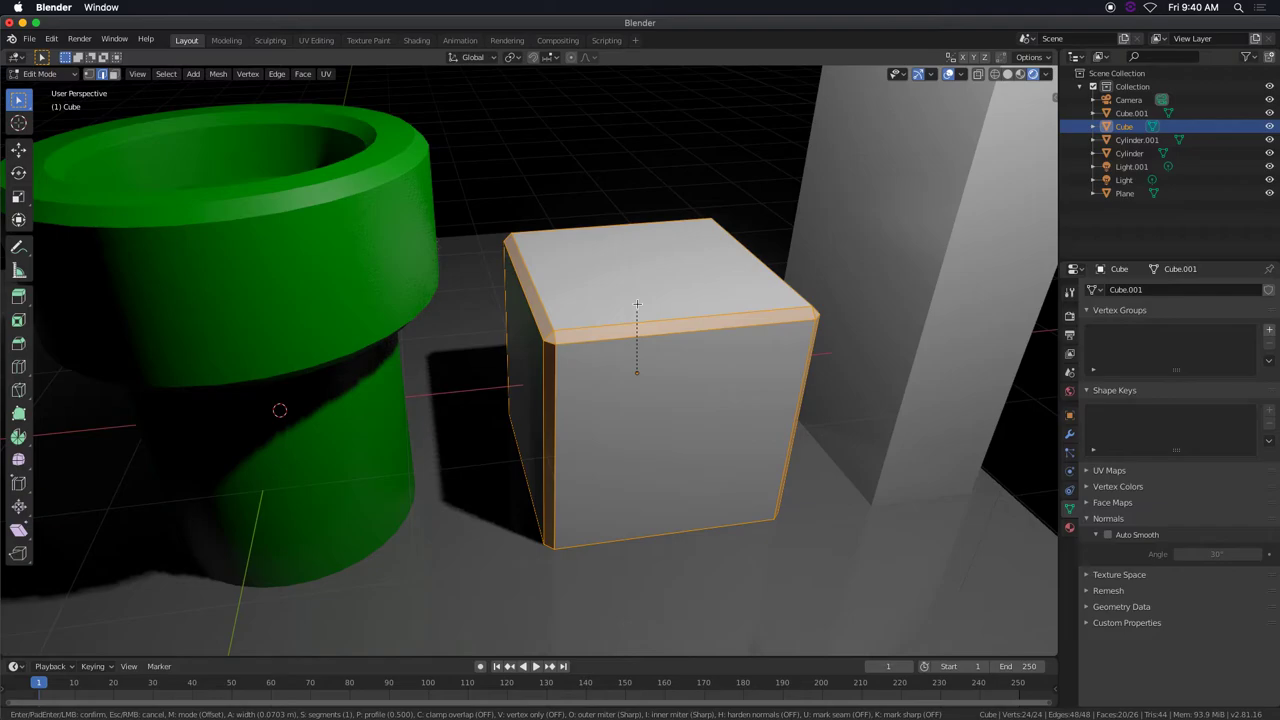
click(637, 305)
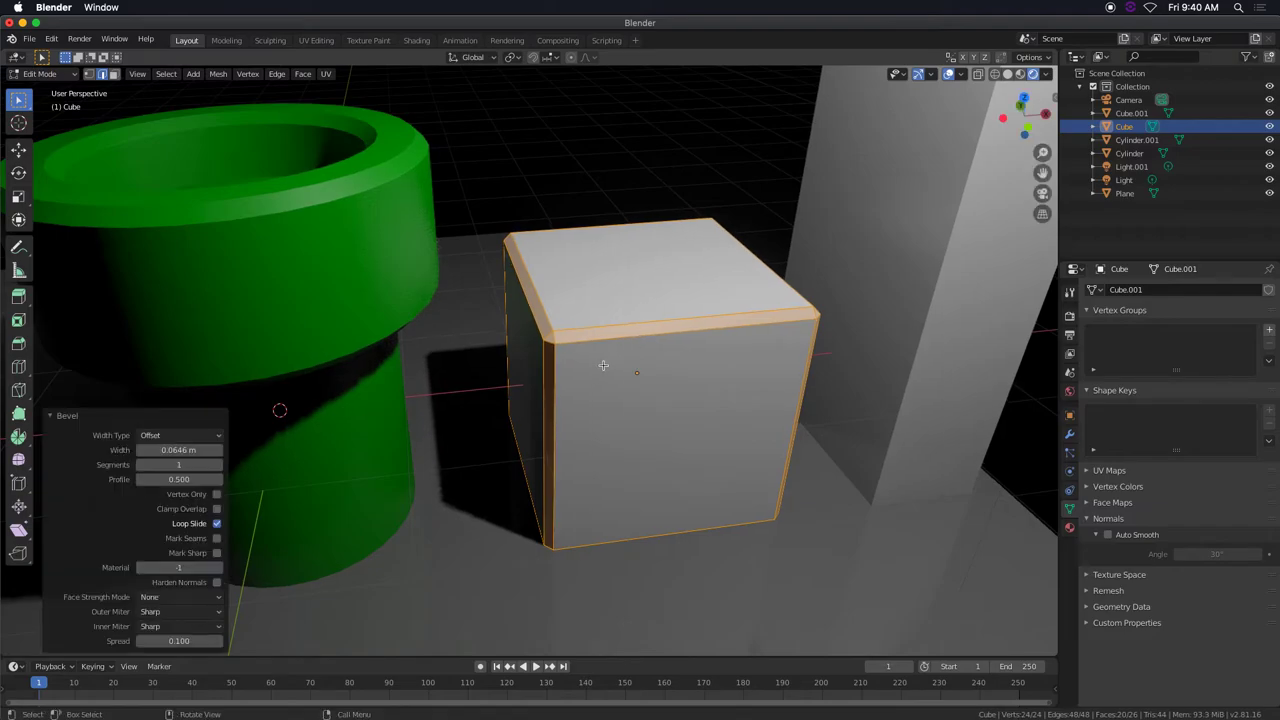
click(218, 466)
click(218, 466)
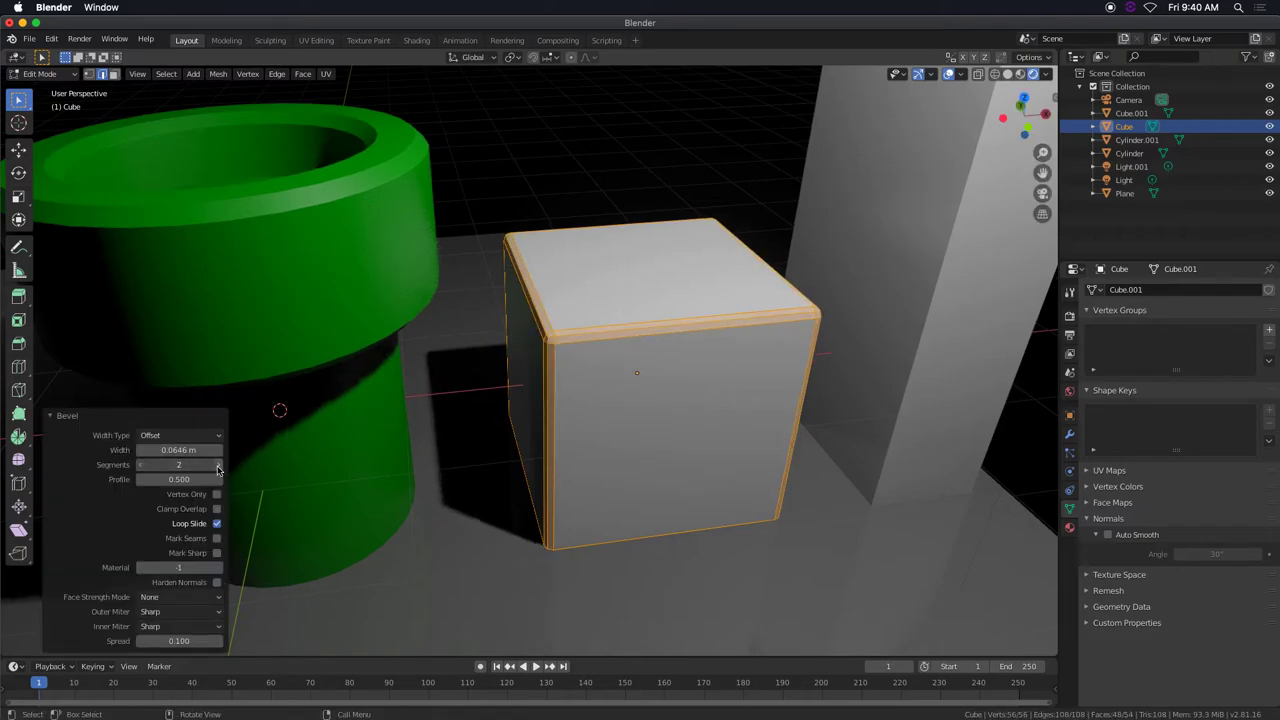
click(218, 466)
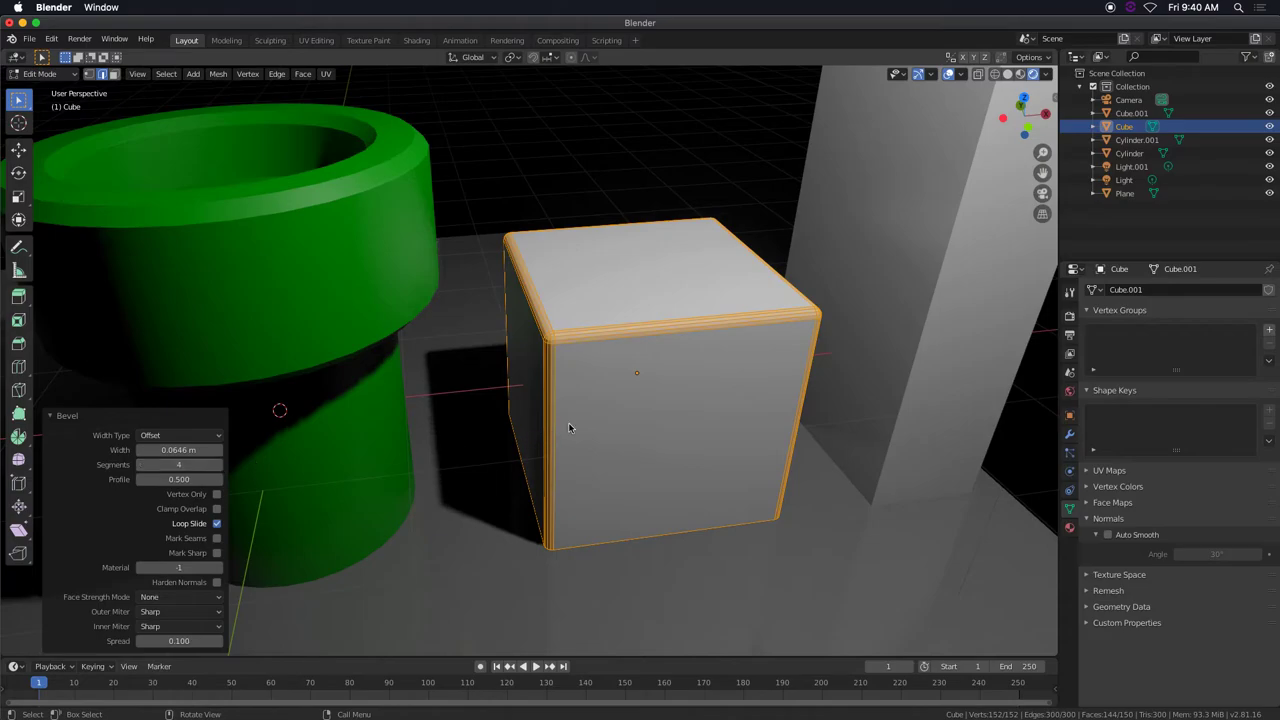
Return the cube to Object Mode and apply smooth shading to it
key(Tab)
right_click(589, 349)
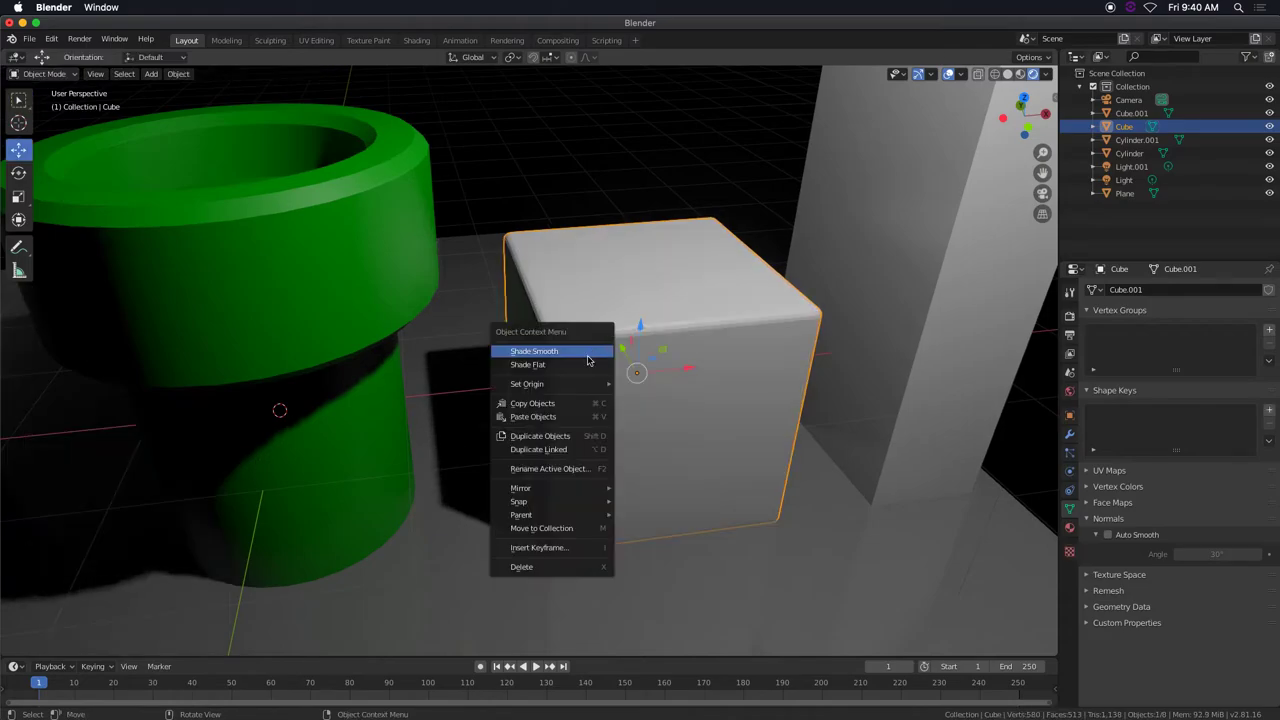
click(588, 357)
middle_drag(671, 397, 640, 410)
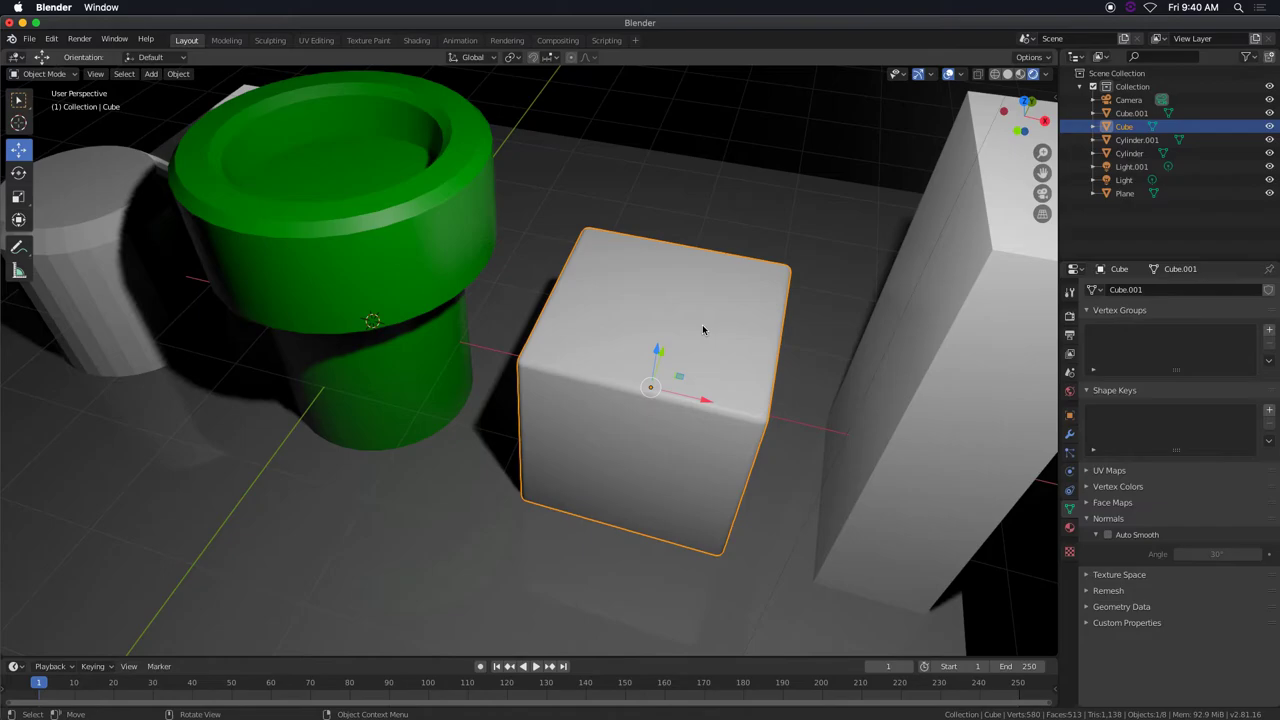
Widen the tall block along the X axis by a scale factor of about 1.942
middle_drag(777, 366, 626, 364)
click(716, 355)
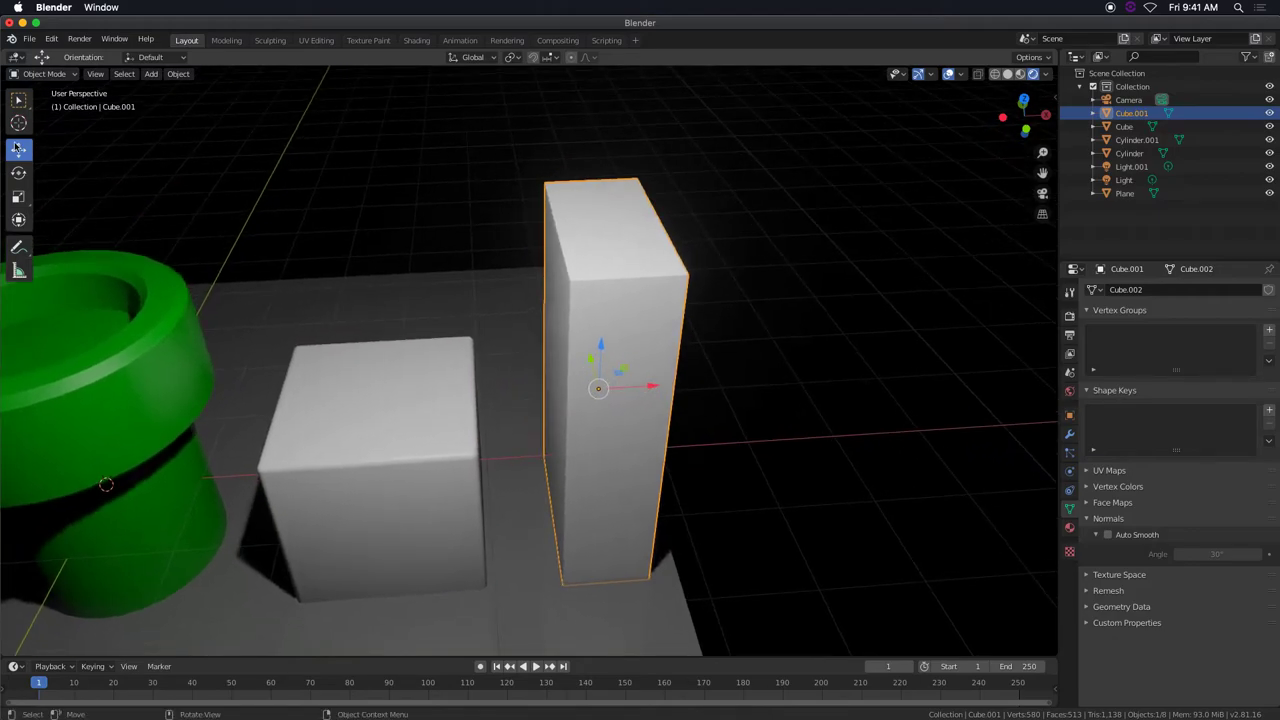
click(20, 198)
middle_drag(420, 234, 643, 387)
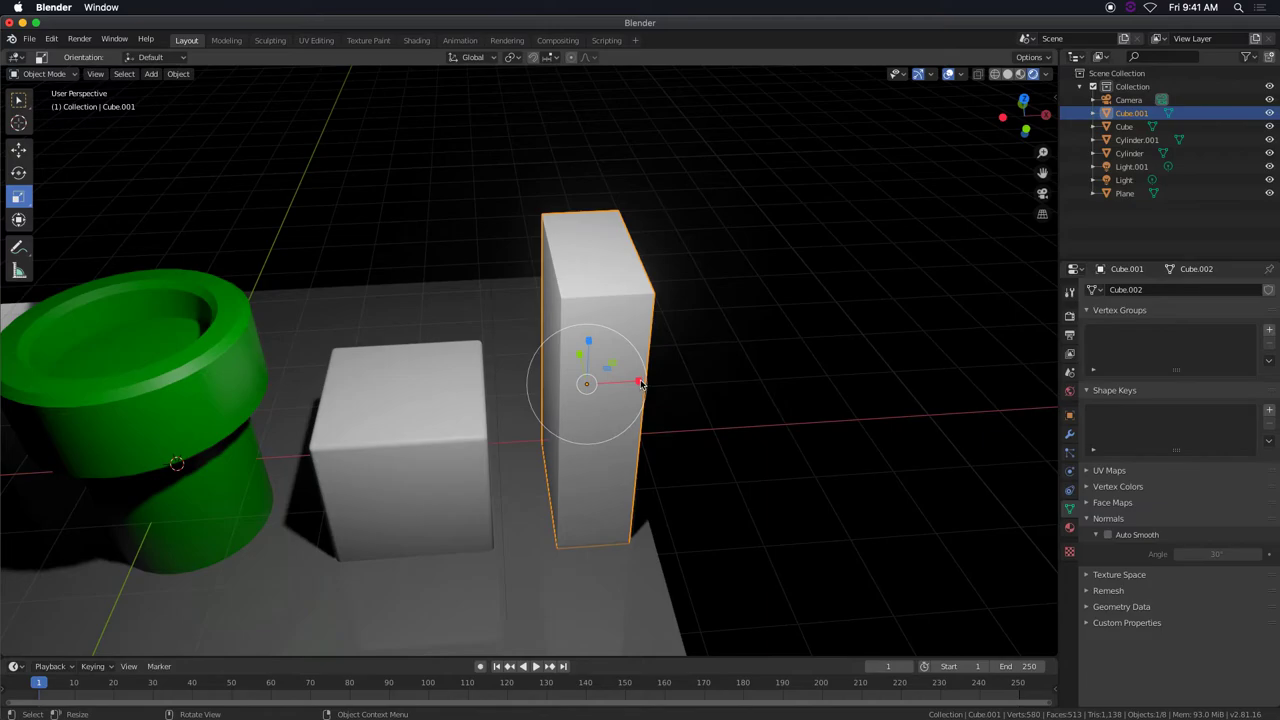
key(s)
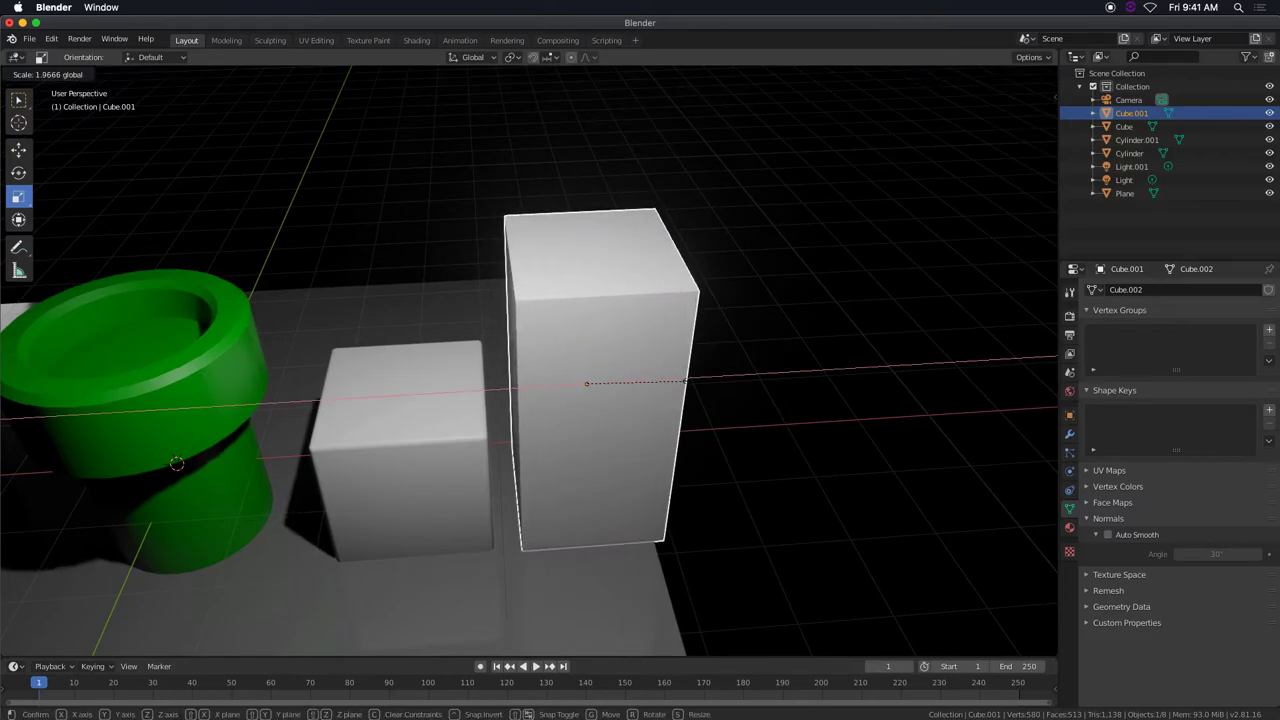
click(686, 383)
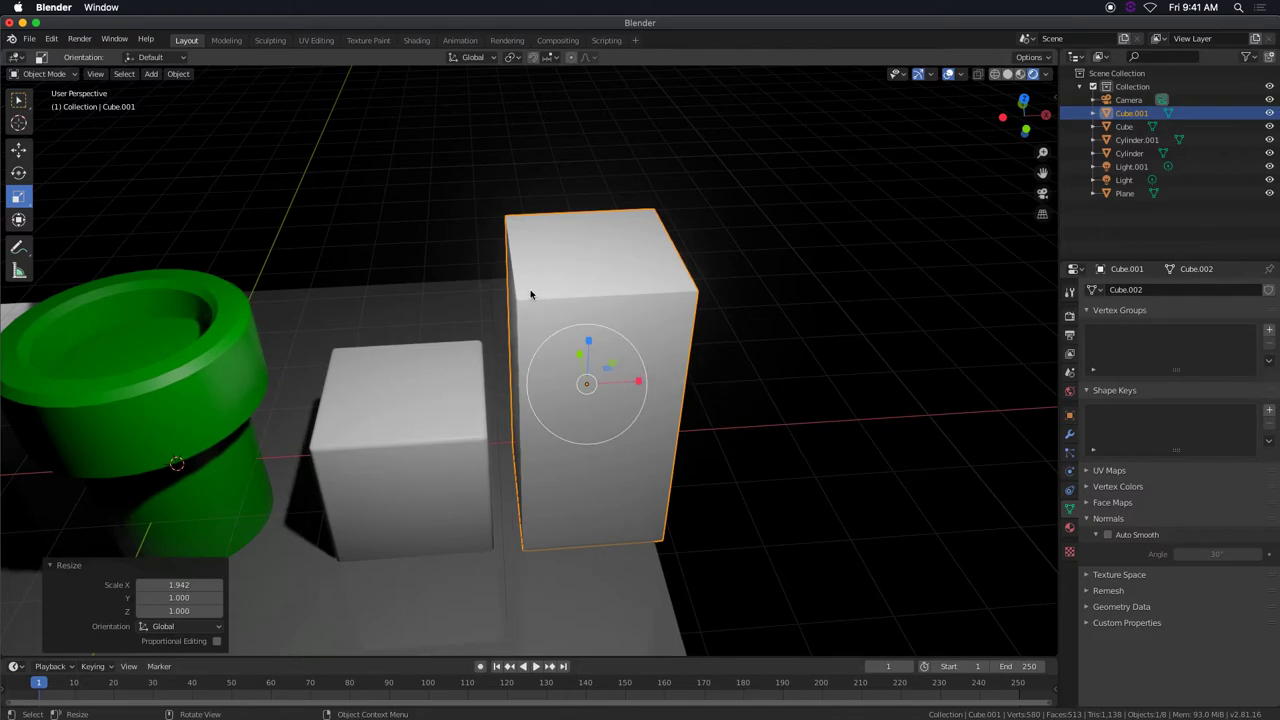
Bevel all edges of the tall block in Edit Mode with a width of about 0.076 m and 4 segments
click(18, 100)
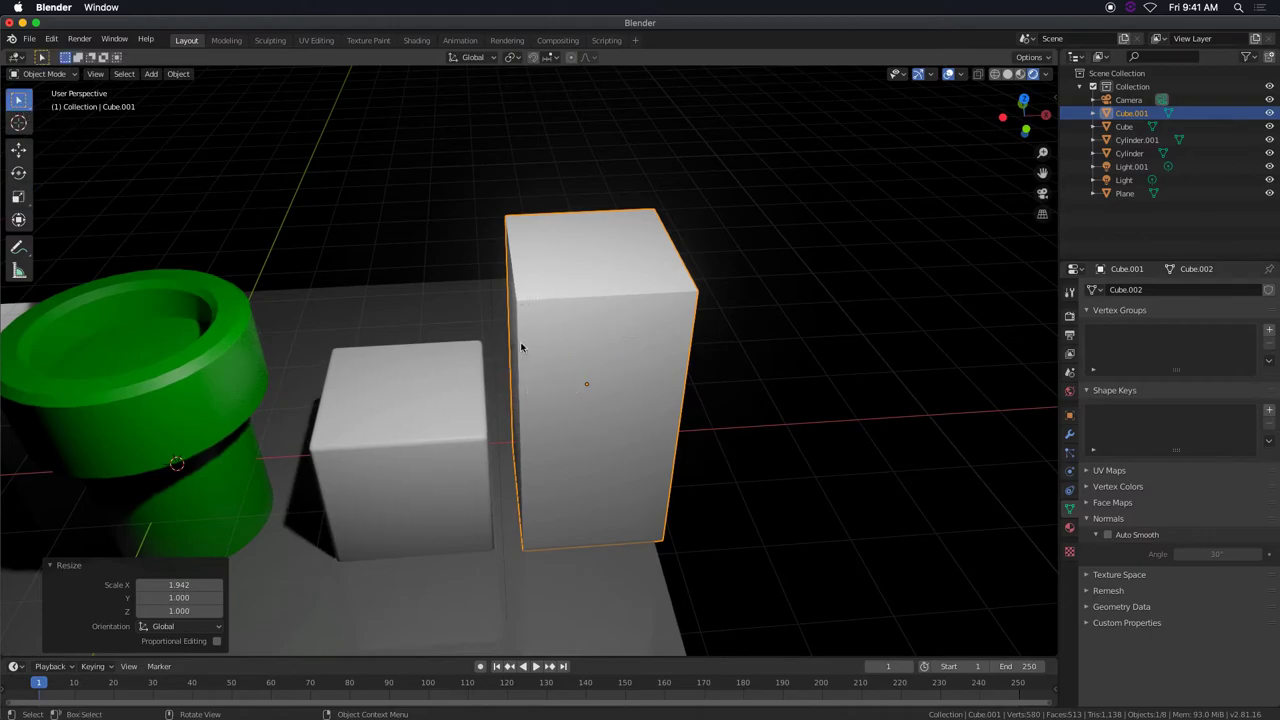
scroll(433, 446, up, 4)
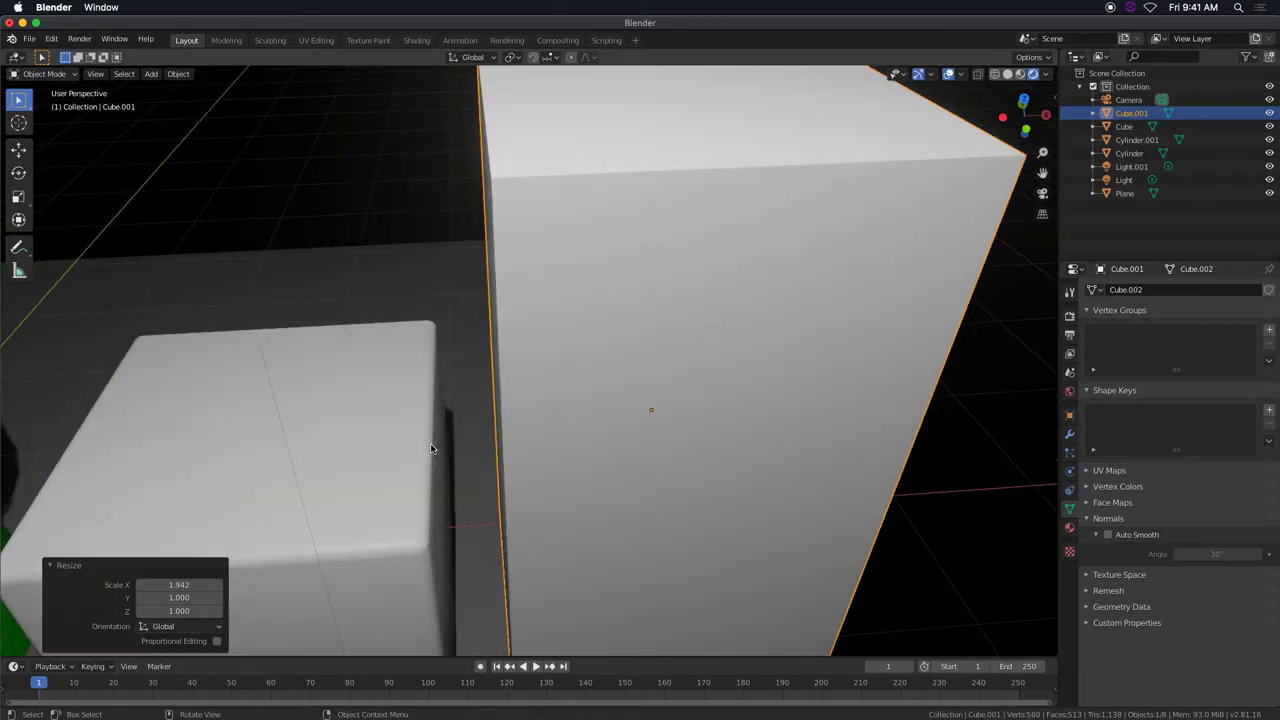
scroll(416, 452, down, 1)
shift+middle_drag(430, 428, 474, 291)
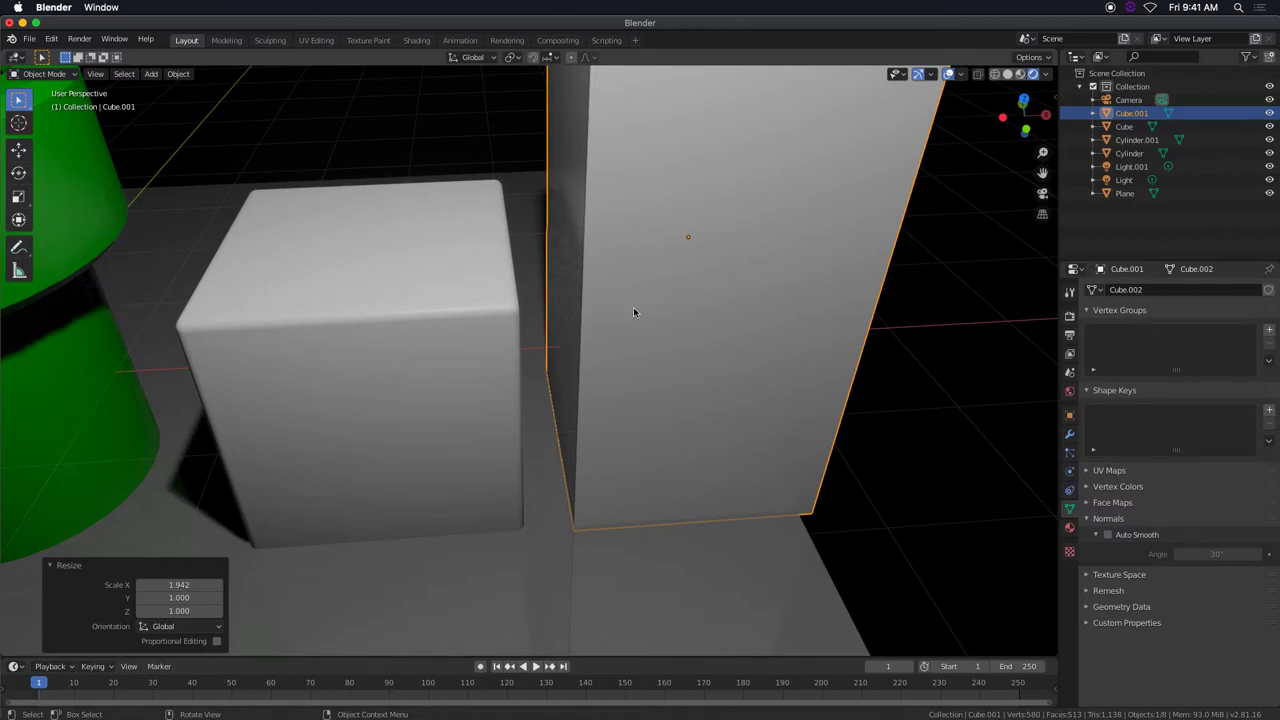
scroll(627, 310, down, 5)
key(Tab)
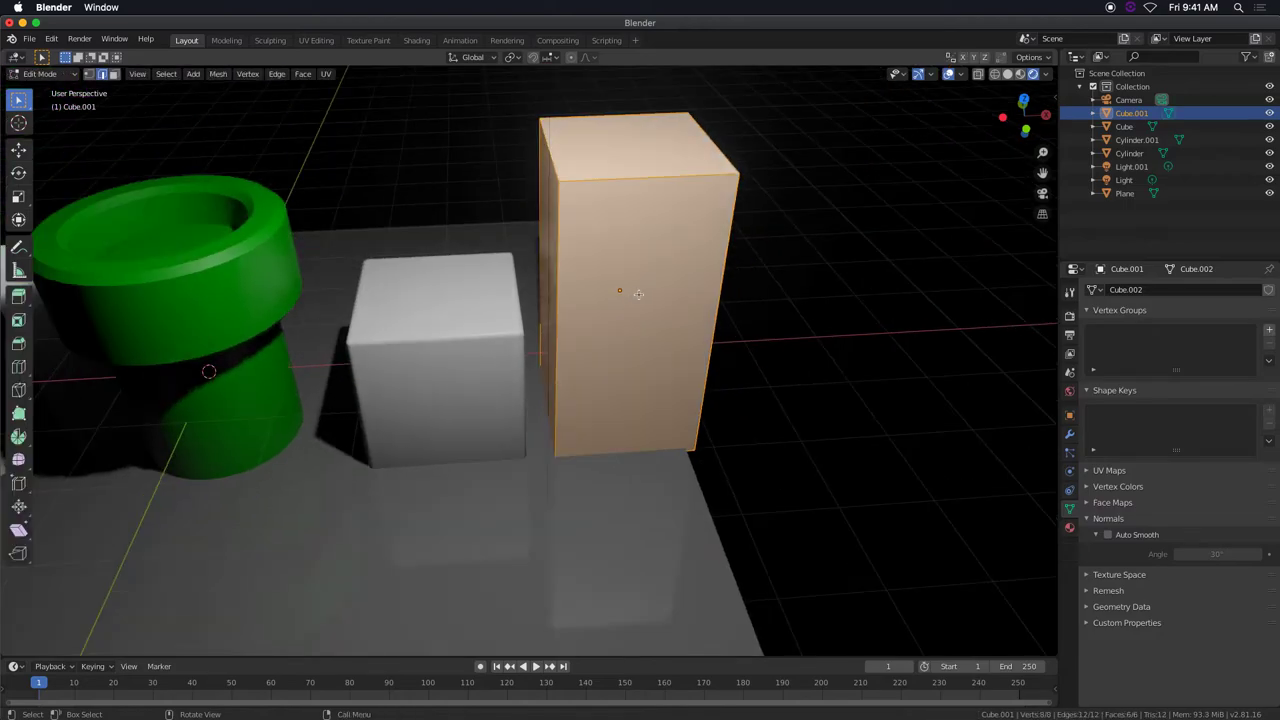
right_click(594, 182)
click(594, 181)
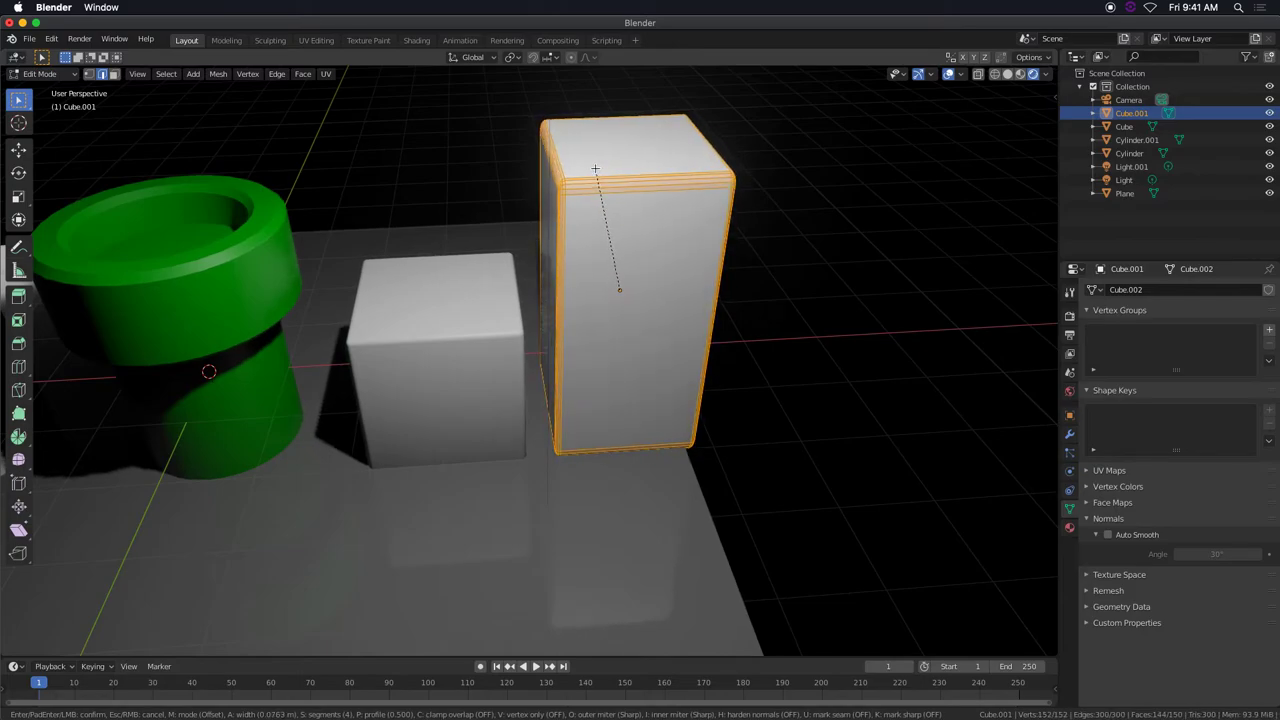
click(597, 173)
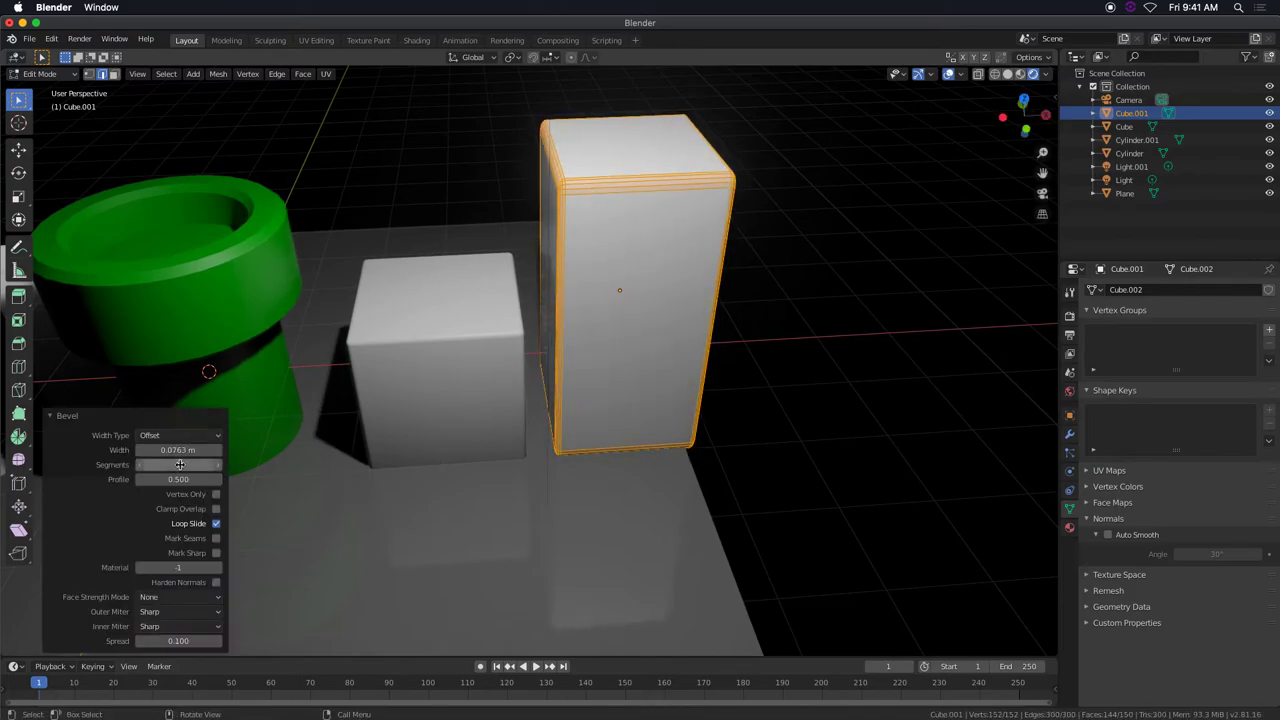
Reduce the tall block's edge bevel to 1 segment
drag(208, 465, 150, 465)
scroll(566, 288, up, 2)
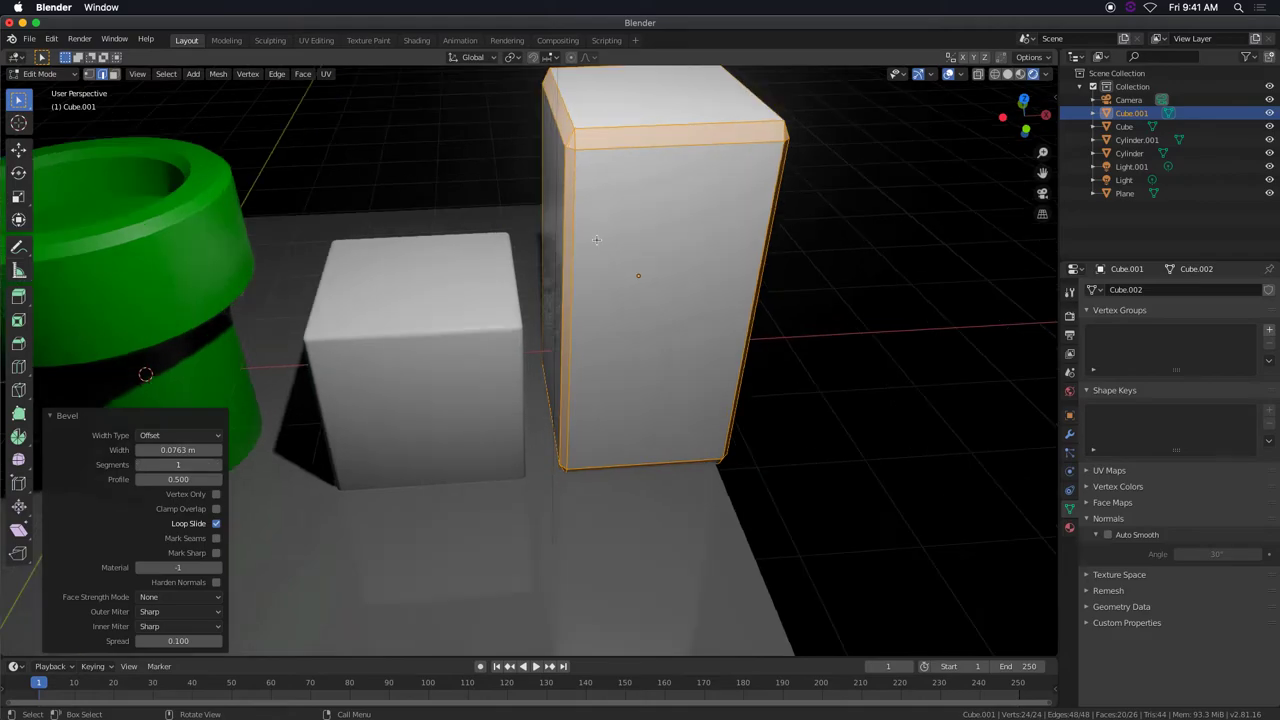
shift+middle_drag(614, 234, 554, 404)
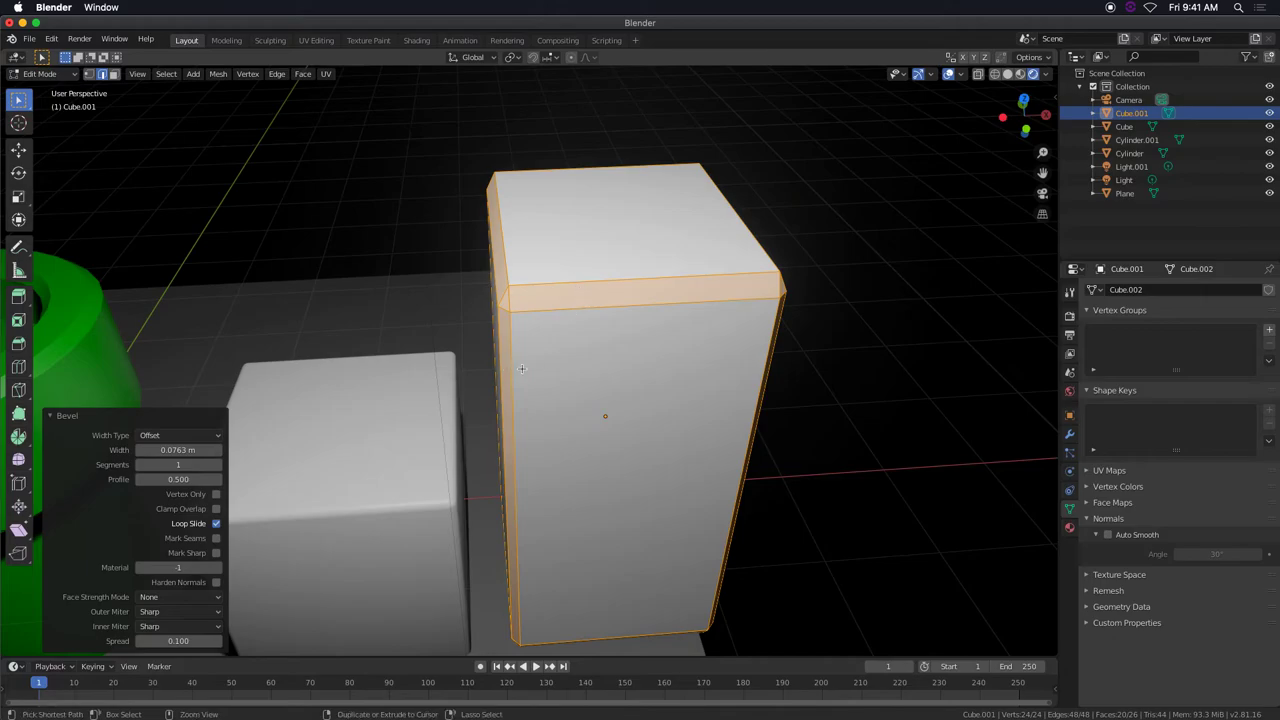
Undo the edge bevel on the tall block
key(ctrl+z)
middle_drag(572, 361, 518, 404)
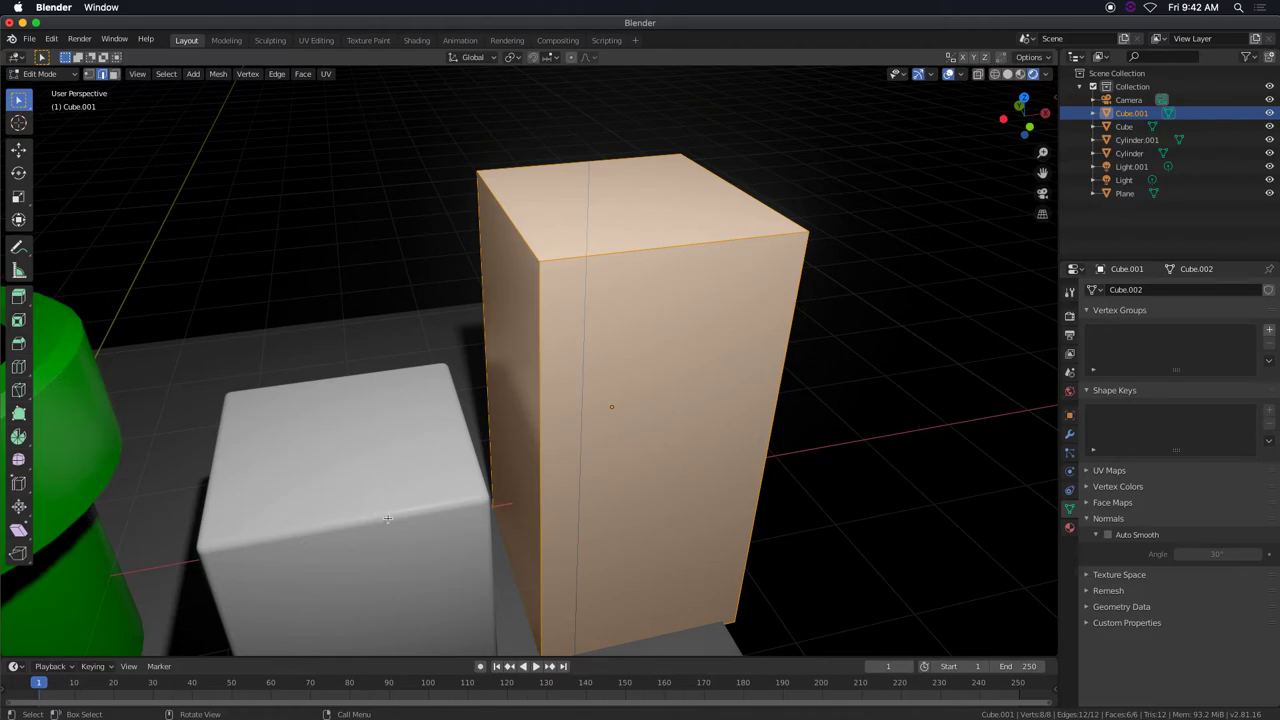
shift+middle_drag(424, 442, 712, 392)
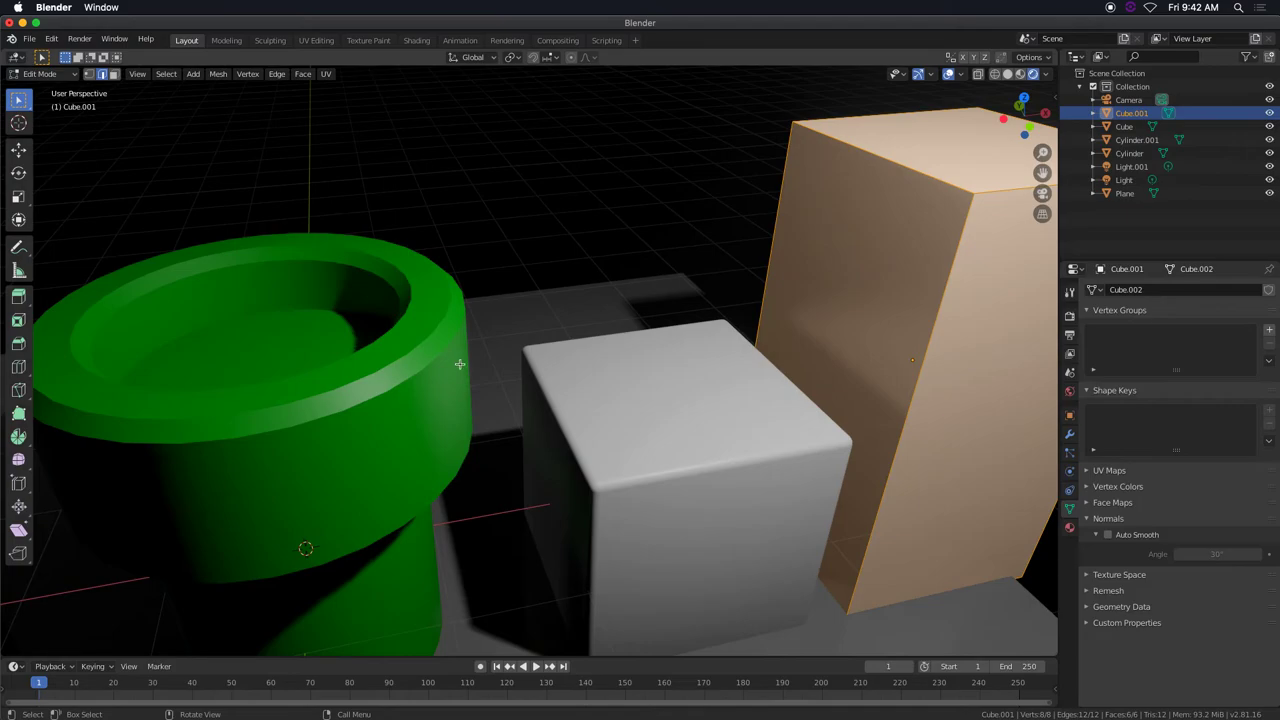
shift+middle_drag(645, 385, 532, 400)
key(KP_Decimal)
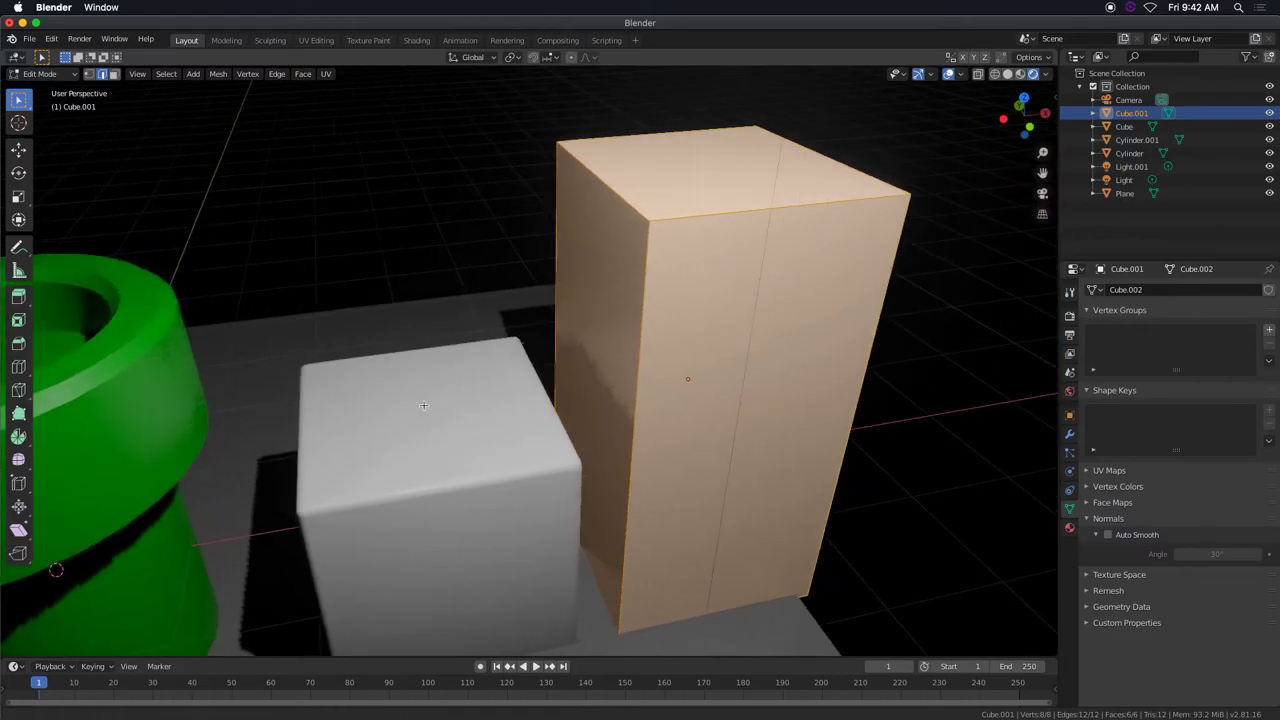
Return the tall block to Object Mode and apply all its transforms
key(Tab)
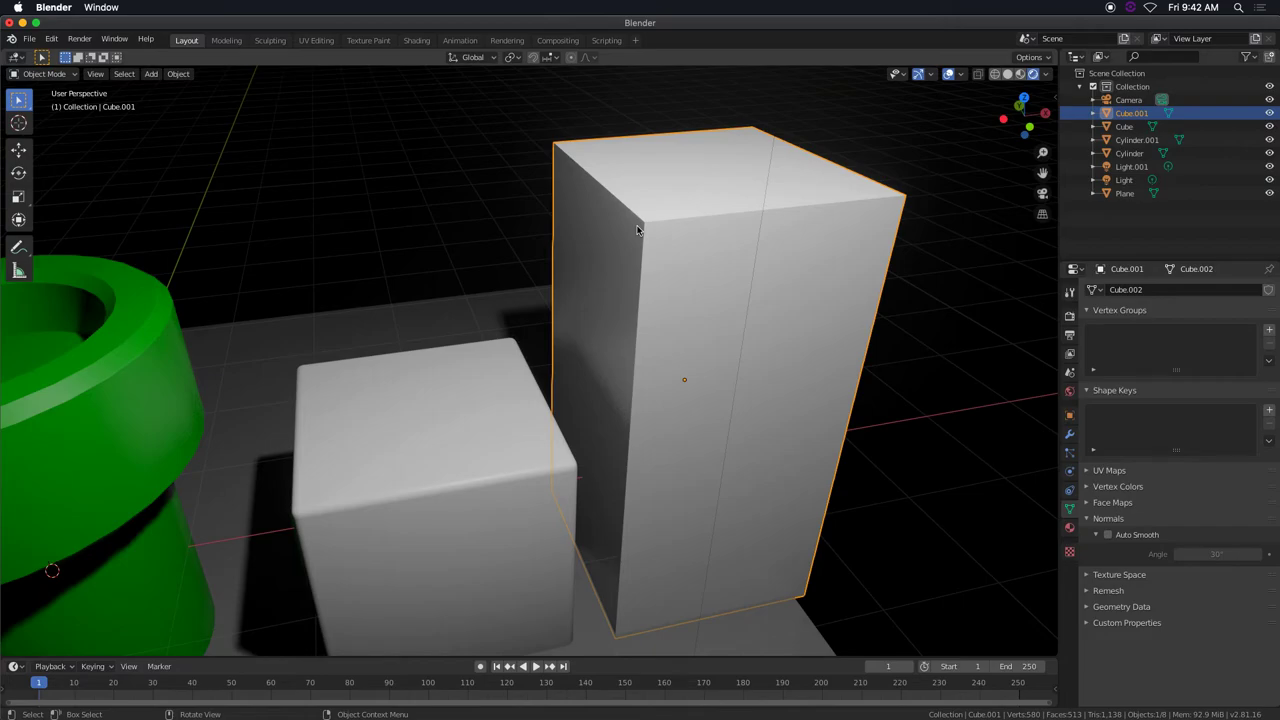
click(178, 73)
mouse_move(219, 146)
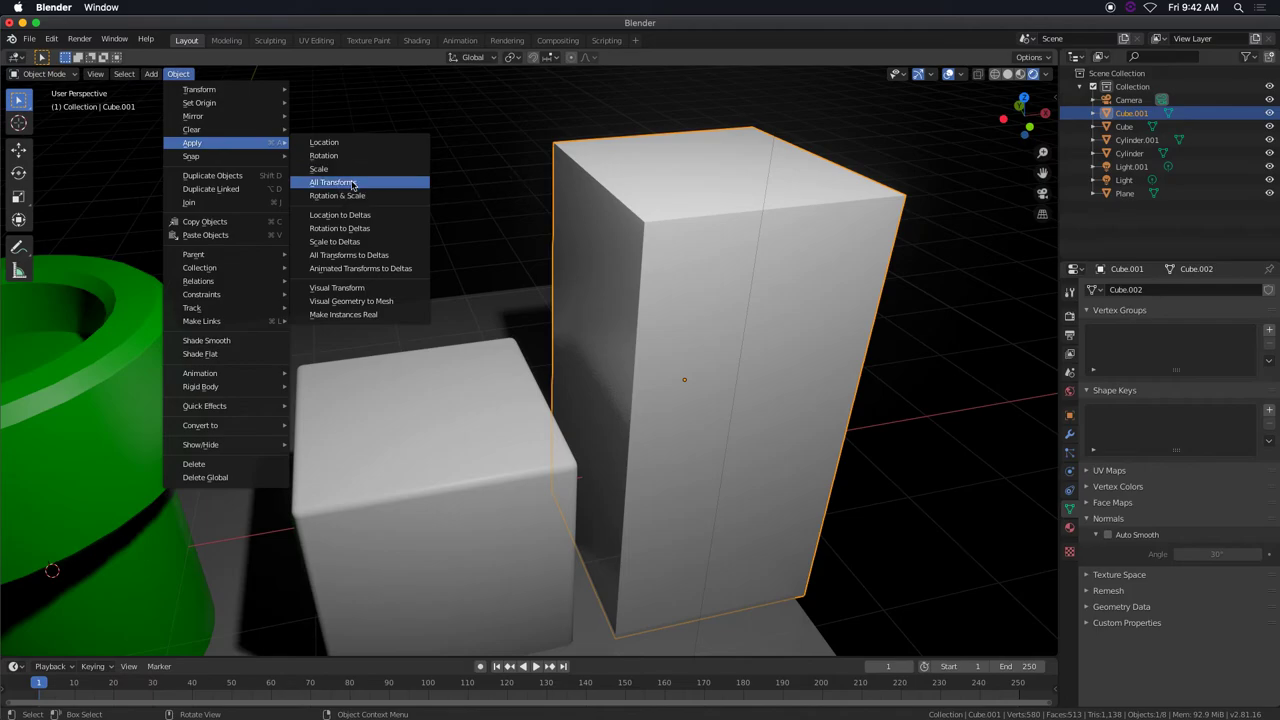
click(372, 184)
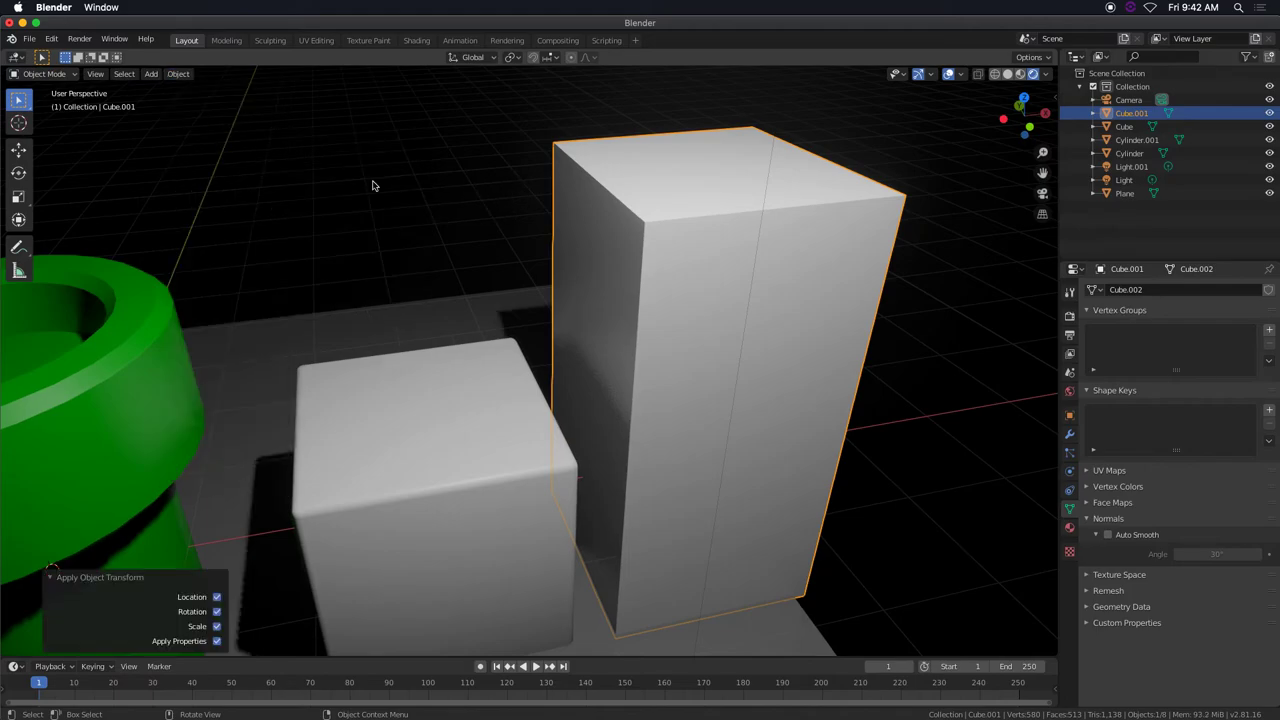
Bevel all edges of the tall block in Edit Mode with a width of about 0.119 m and 4 segments
key(Tab)
right_click(686, 217)
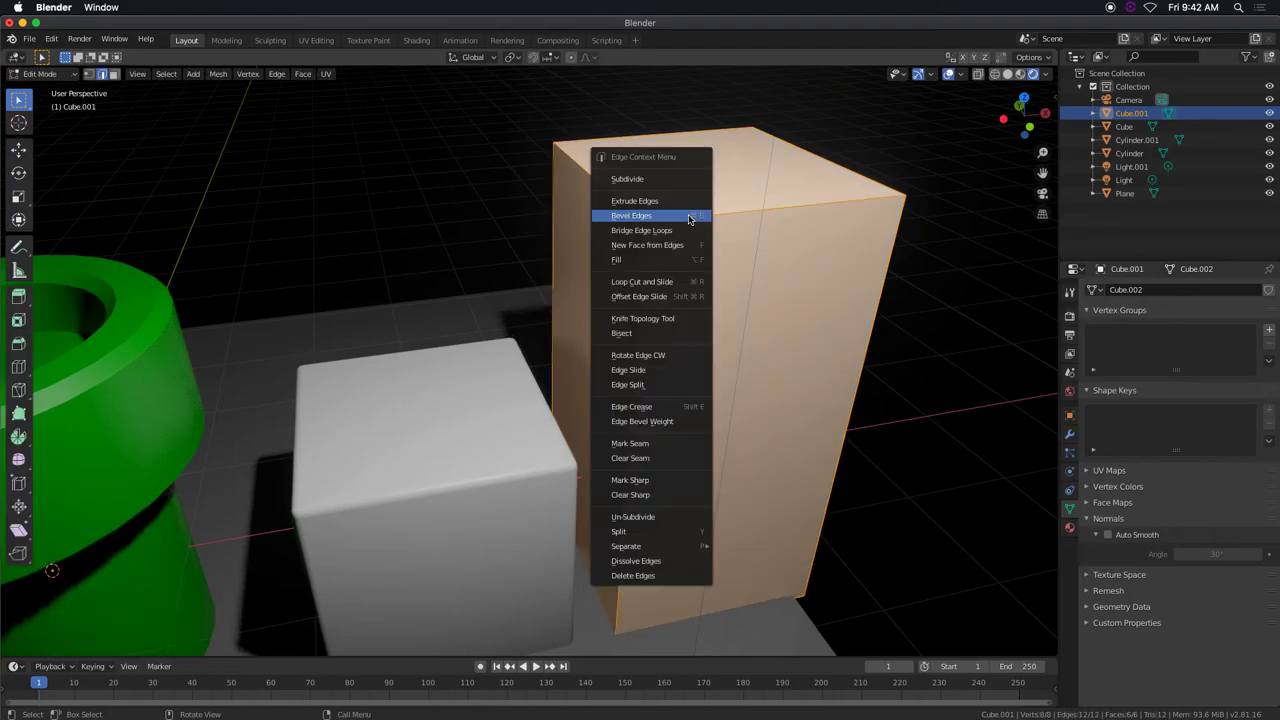
click(688, 216)
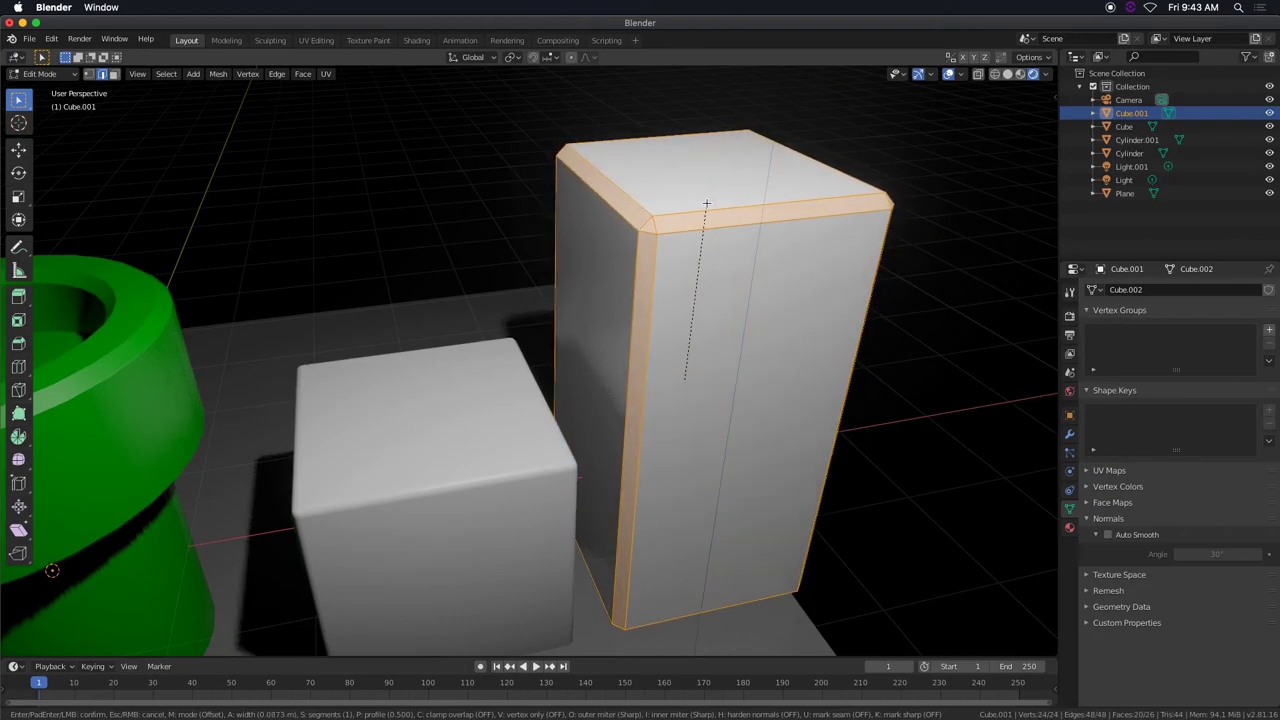
click(707, 218)
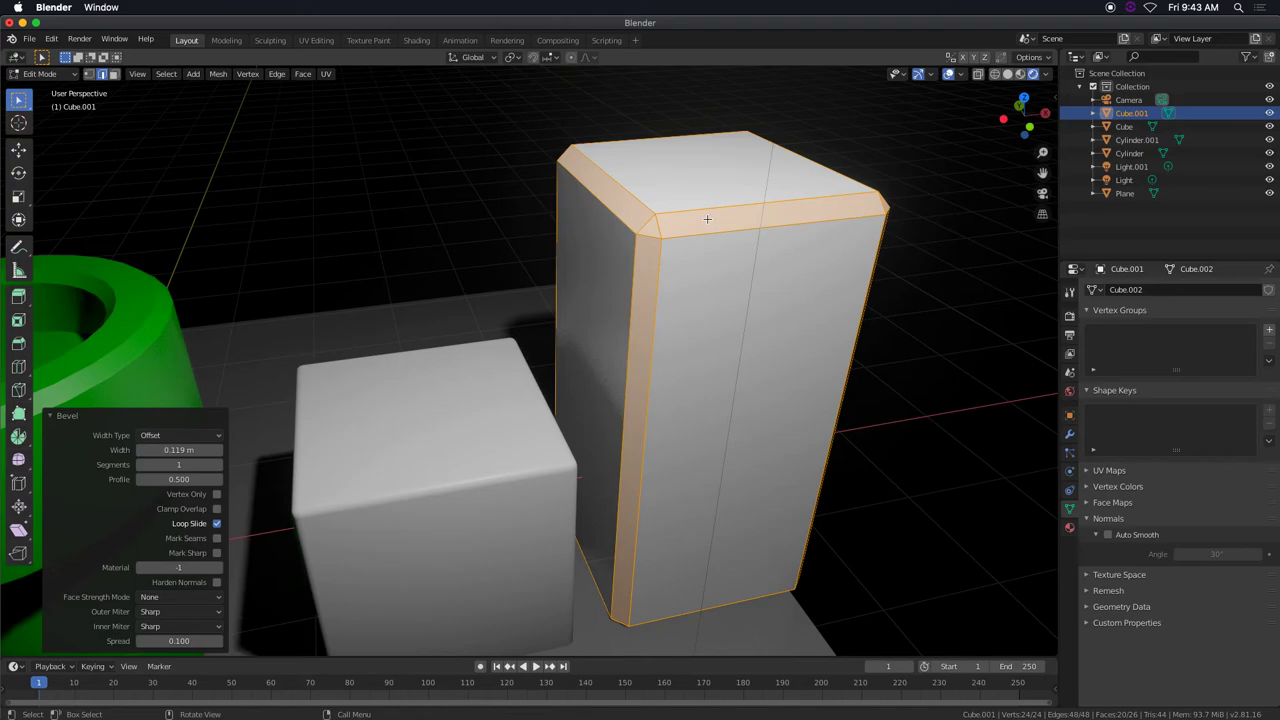
middle_drag(696, 288, 536, 334)
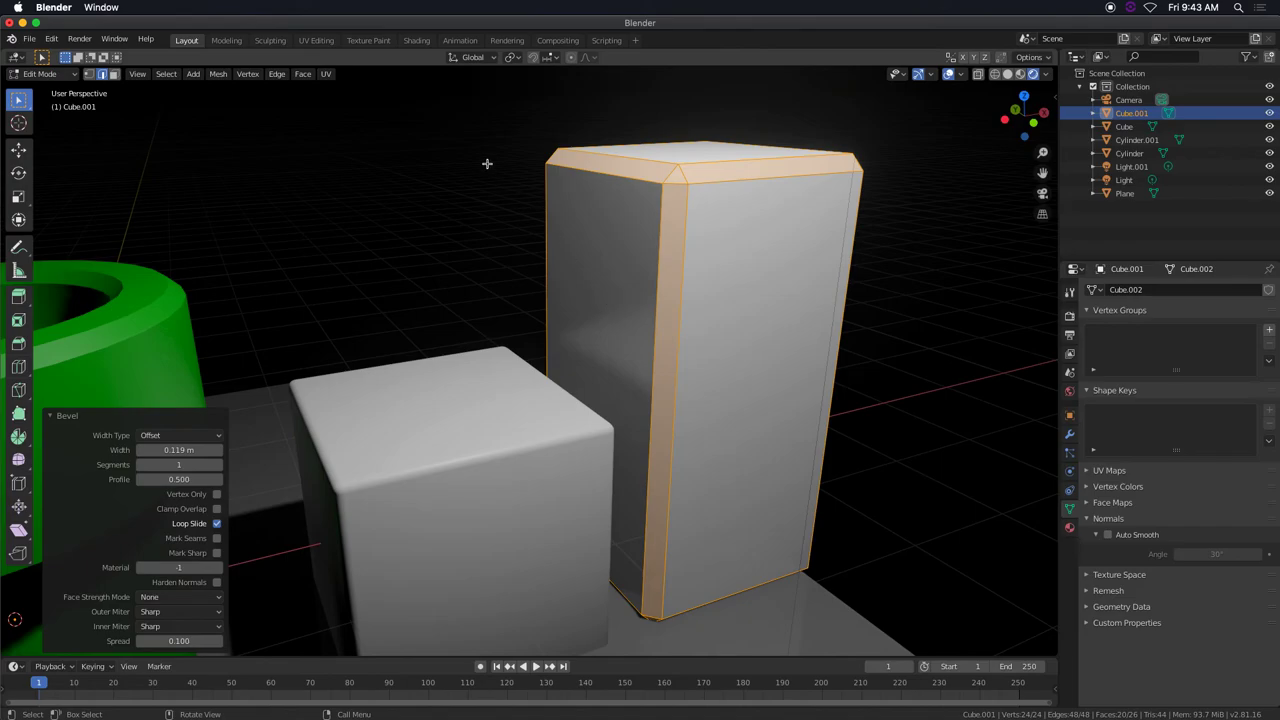
click(220, 464)
click(220, 464)
click(220, 464)
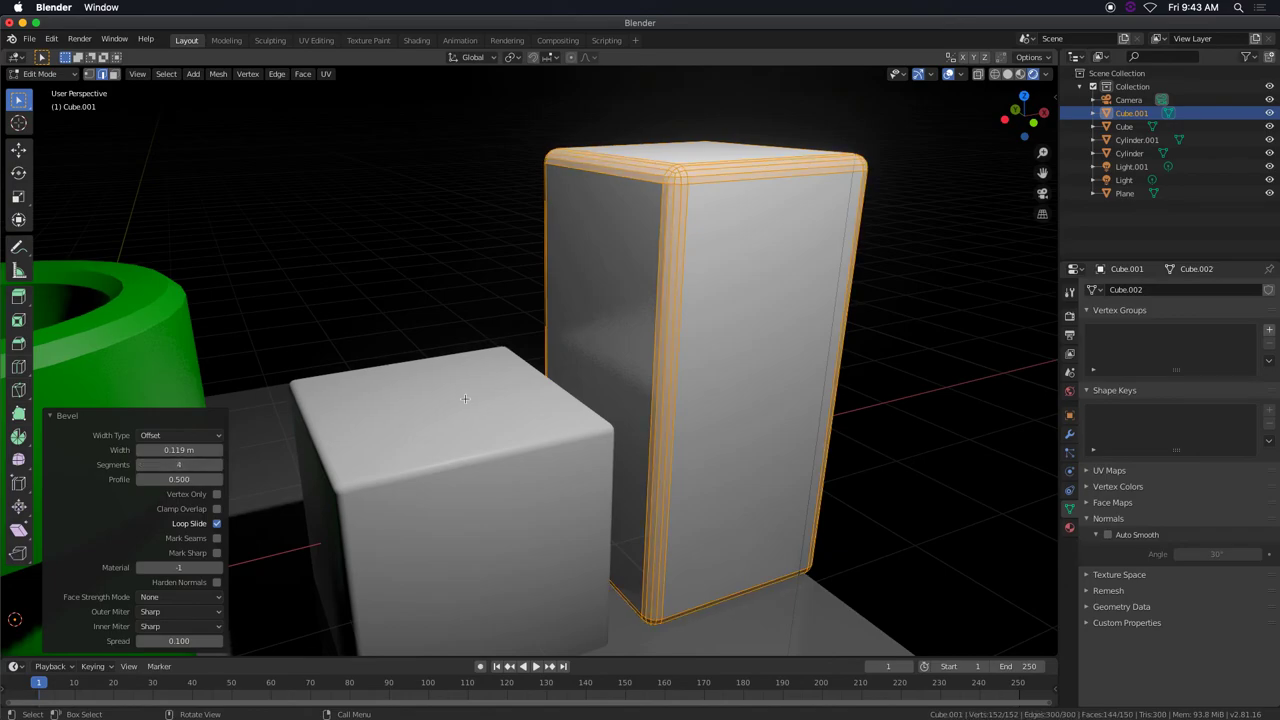
Return the tall block to Object Mode and apply smooth shading to it
key(Tab)
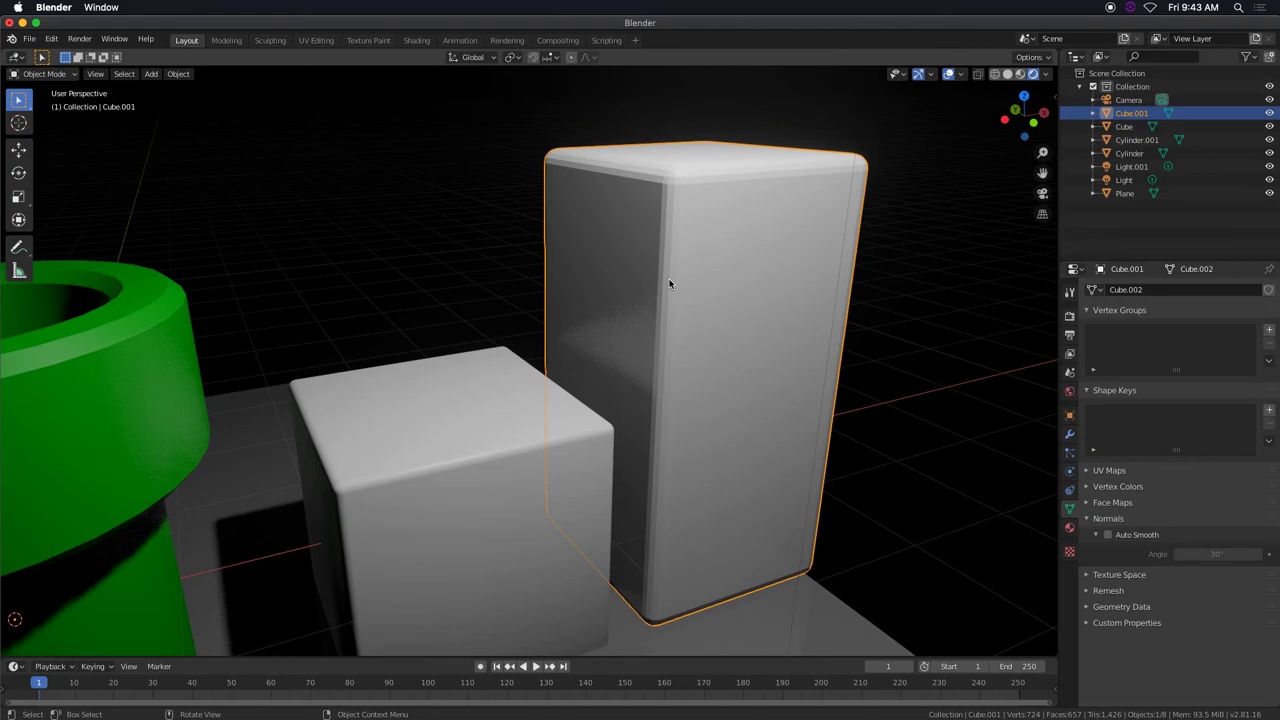
right_click(669, 281)
click(672, 283)
mouse_move(773, 299)
middle_down()
mouse_move(740, 320)
mouse_move(609, 320)
mouse_move(768, 311)
middle_up()
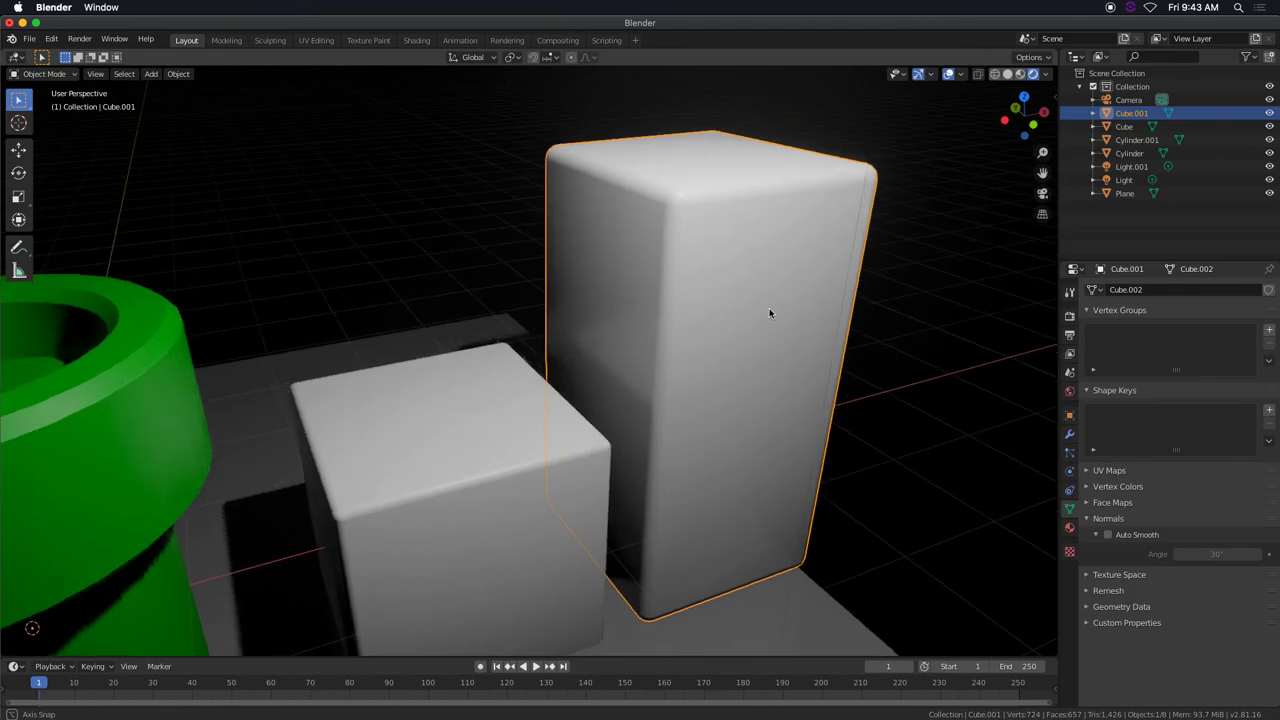
Add a new material to the tall block with a golden-yellow base color of about hue 0.130, saturation 1.000 and value 0.906
click(1069, 527)
click(1165, 348)
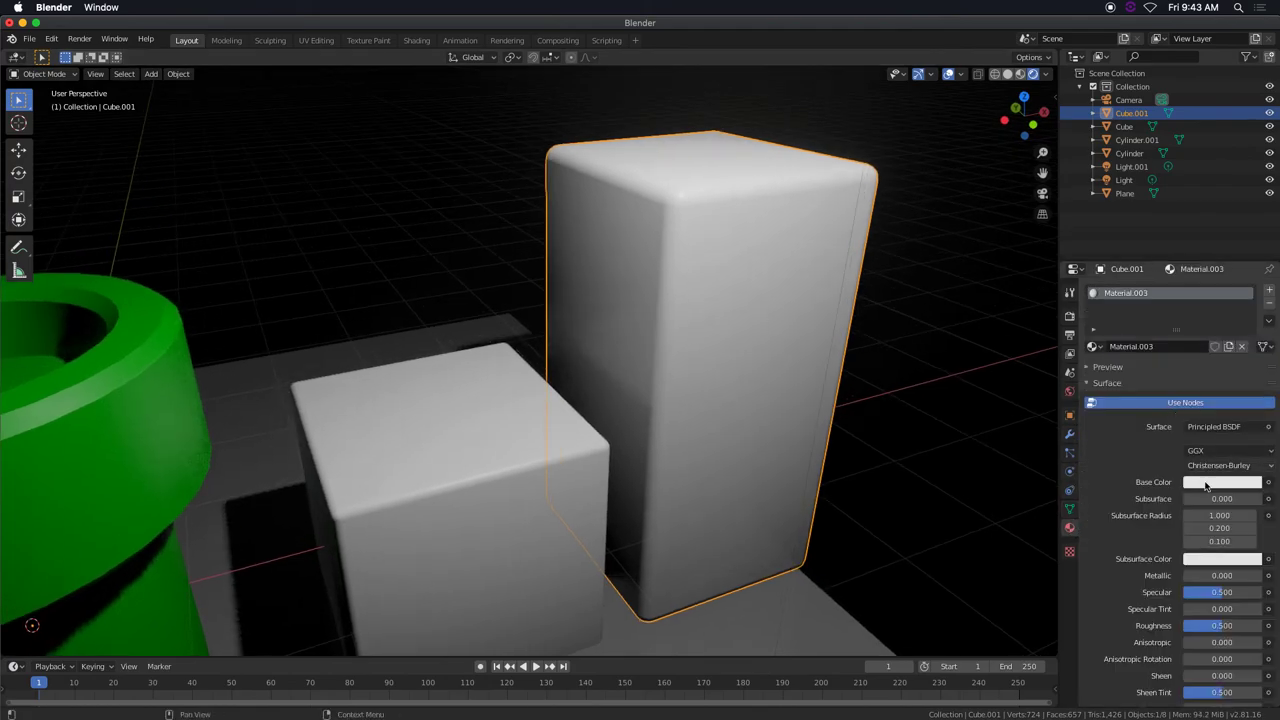
click(1210, 484)
click(1156, 374)
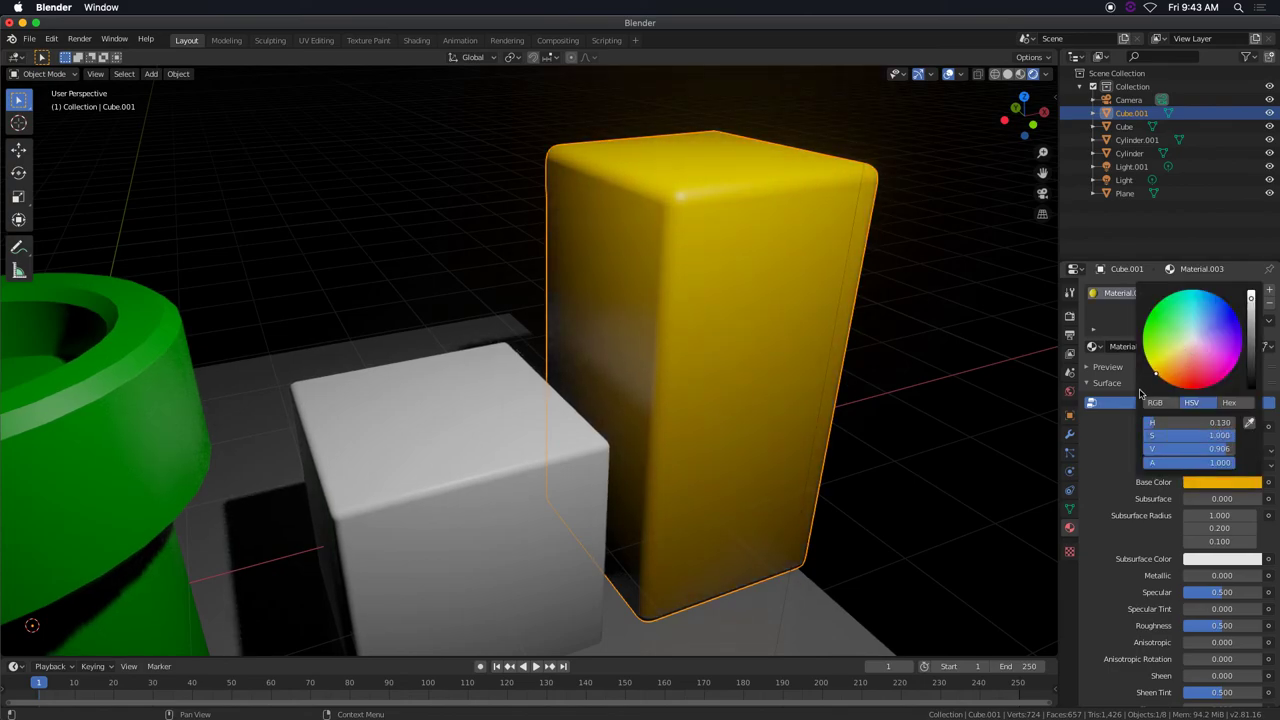
Give the tall block's material the same golden yellow as Subsurface Color and set Subsurface to 0.283
drag(1219, 563, 1220, 560)
mouse_move(1218, 498)
mouse_down()
mouse_move(1238, 498)
mouse_move(1221, 505)
mouse_up()
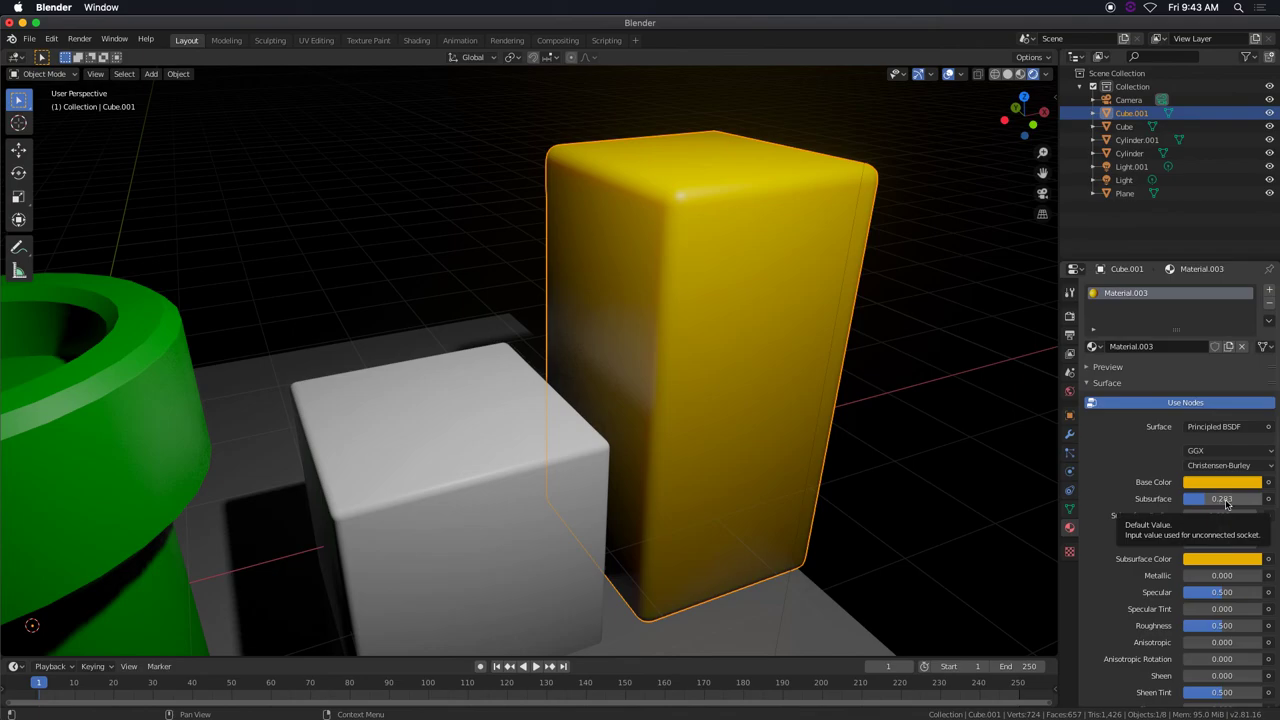
middle_drag(829, 405, 682, 389)
middle_drag(678, 388, 696, 383)
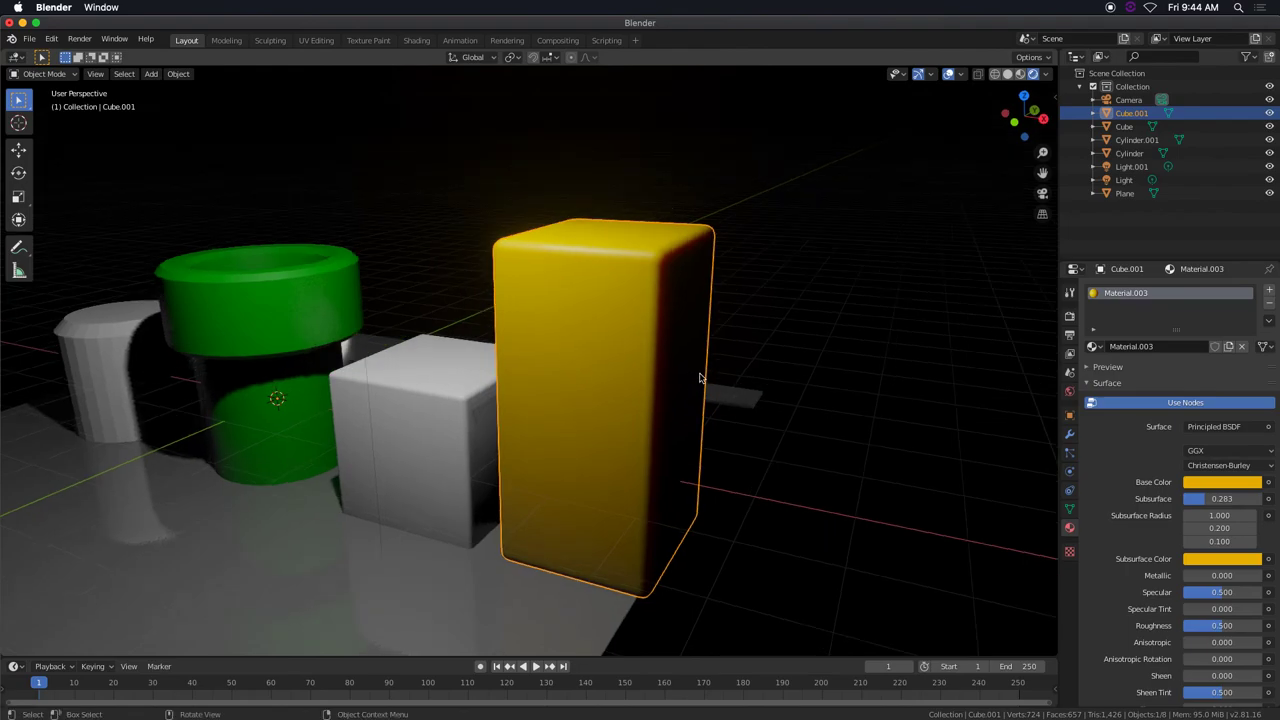
middle_drag(614, 386, 715, 378)
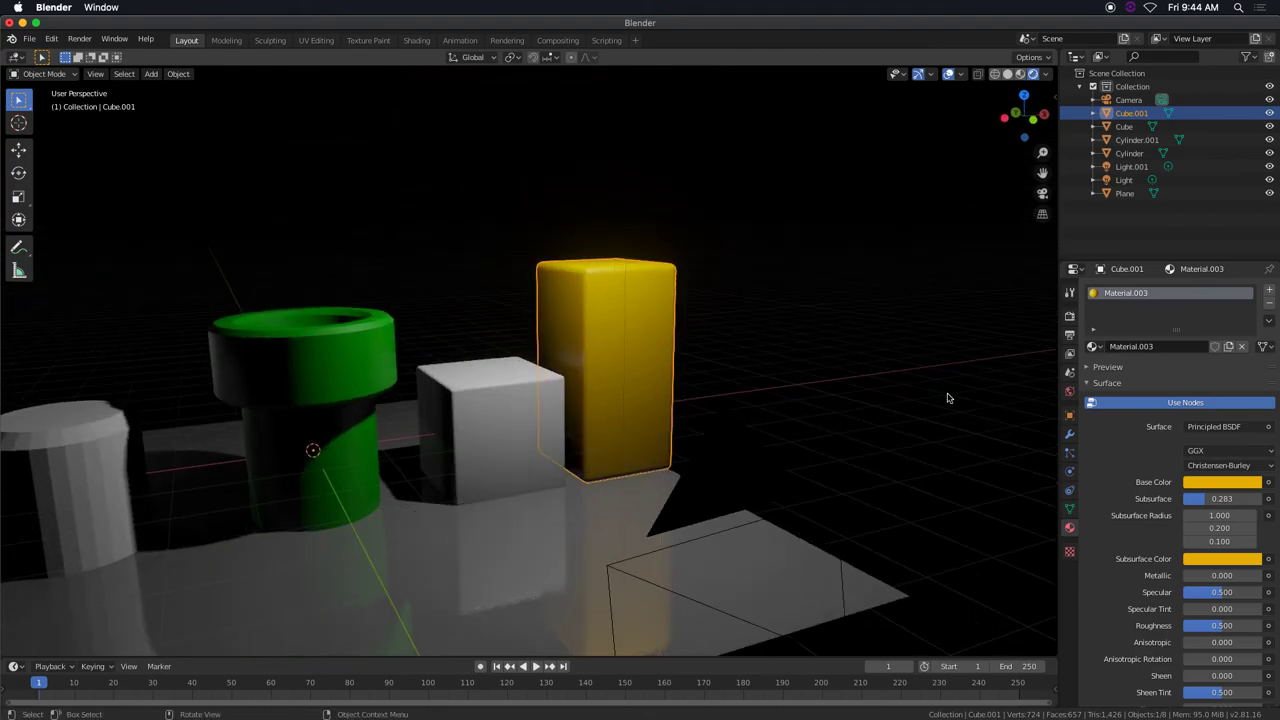
Switch Ambient Occlusion, Bloom and Screen Space Reflections off and back on in the Eevee render settings
click(1069, 316)
click(1099, 381)
click(1099, 397)
click(1099, 445)
click(1099, 445)
click(1099, 397)
click(1099, 381)
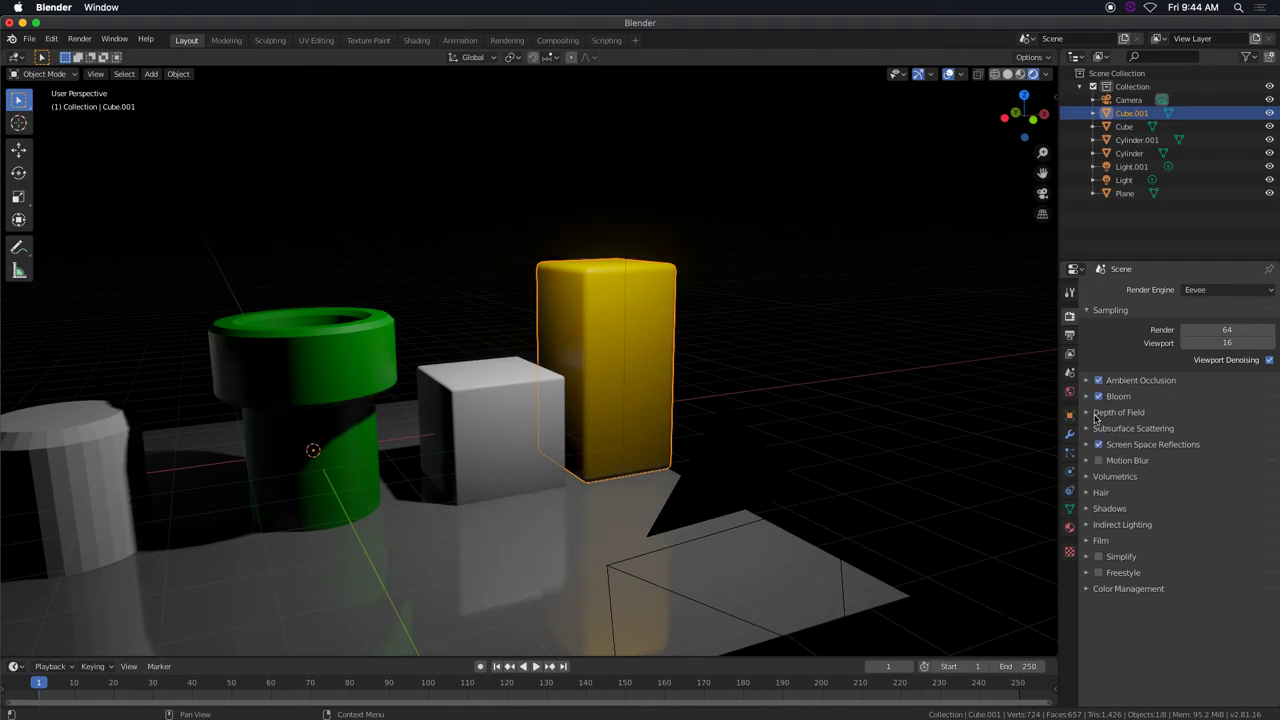
Set the render's Subsurface Scattering to 8 samples with a Jitter Threshold of about 0.531
click(1087, 429)
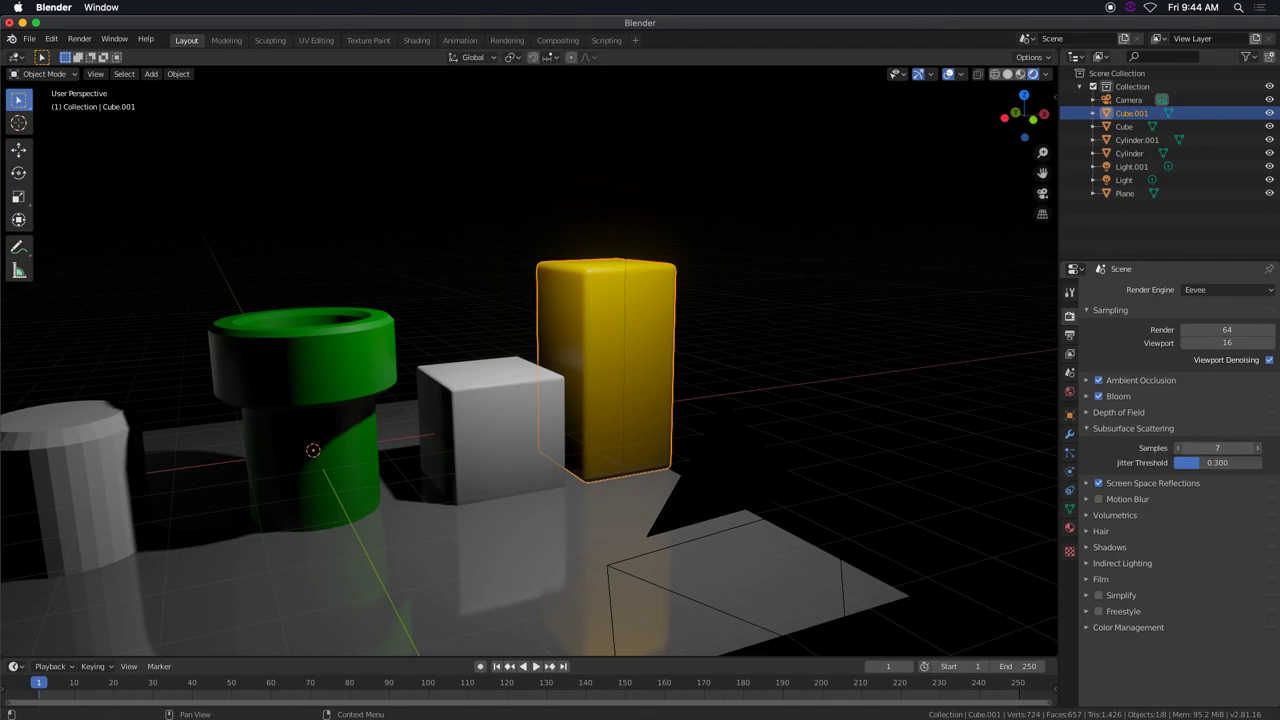
drag(1202, 450, 1220, 462)
scroll(681, 343, up, 1)
scroll(681, 343, up, 2)
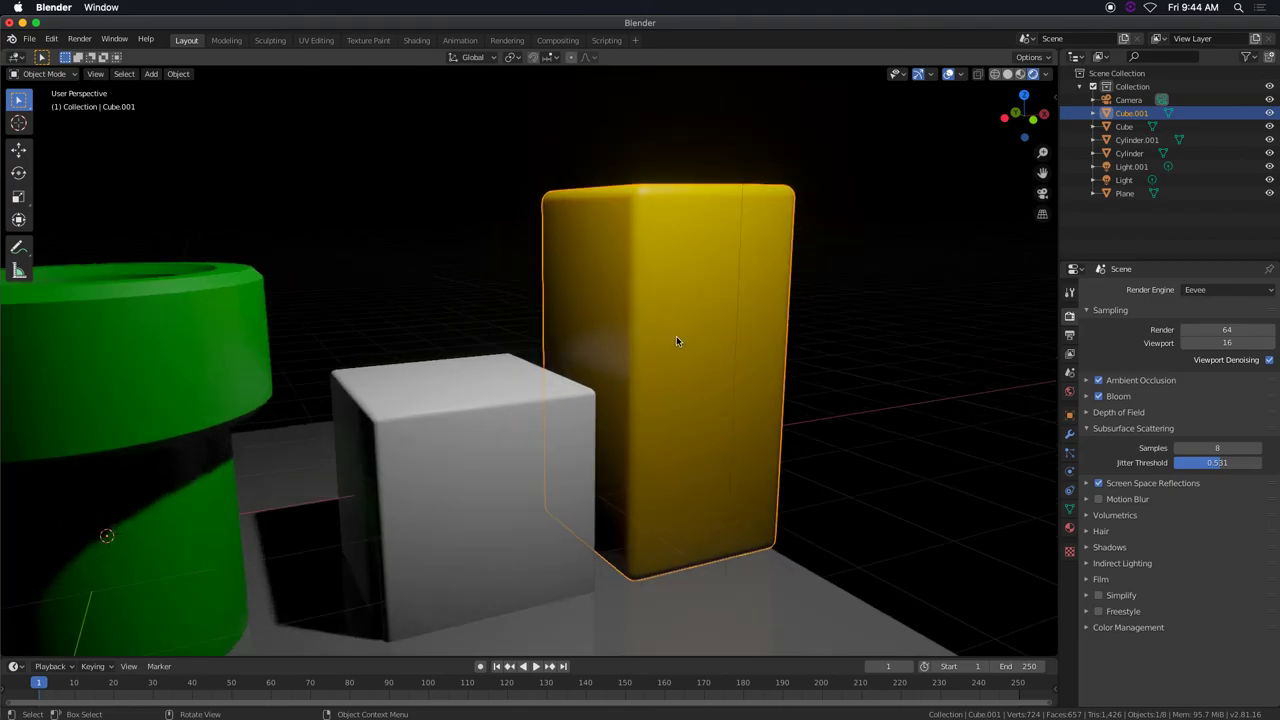
middle_drag(781, 308, 706, 287)
Apply all transforms to the yellow tall block
click(178, 73)
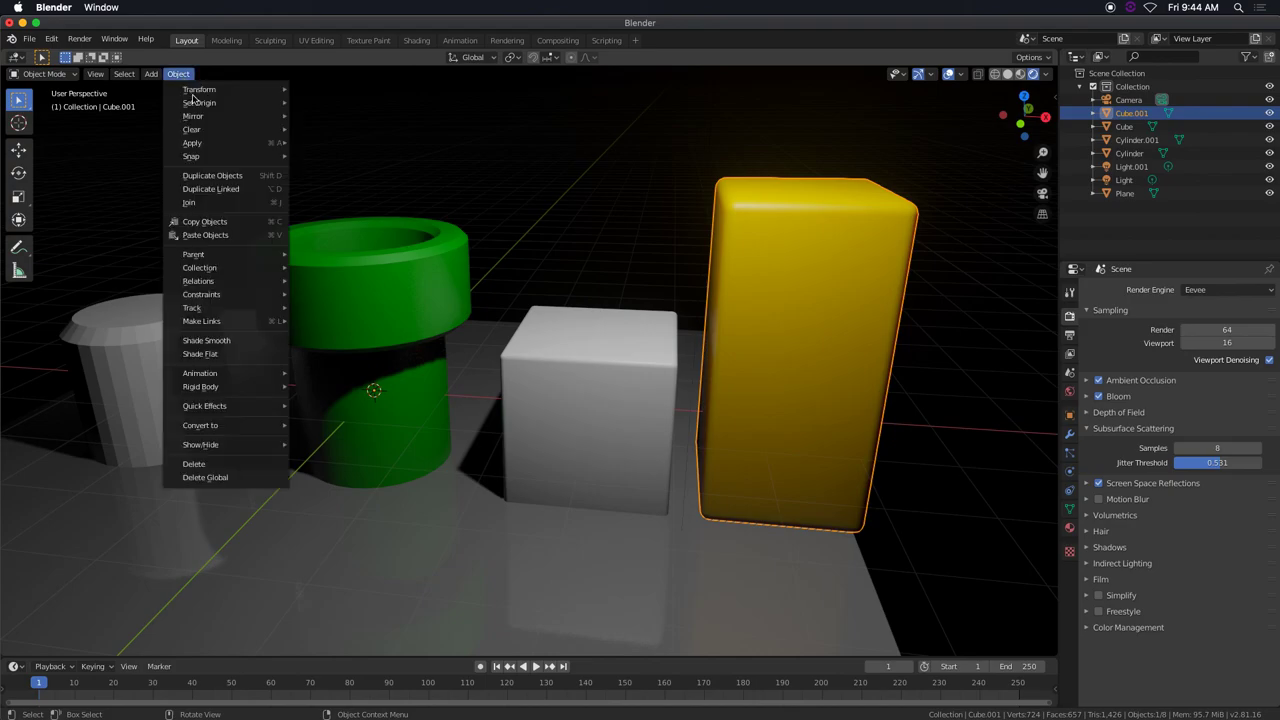
mouse_move(210, 143)
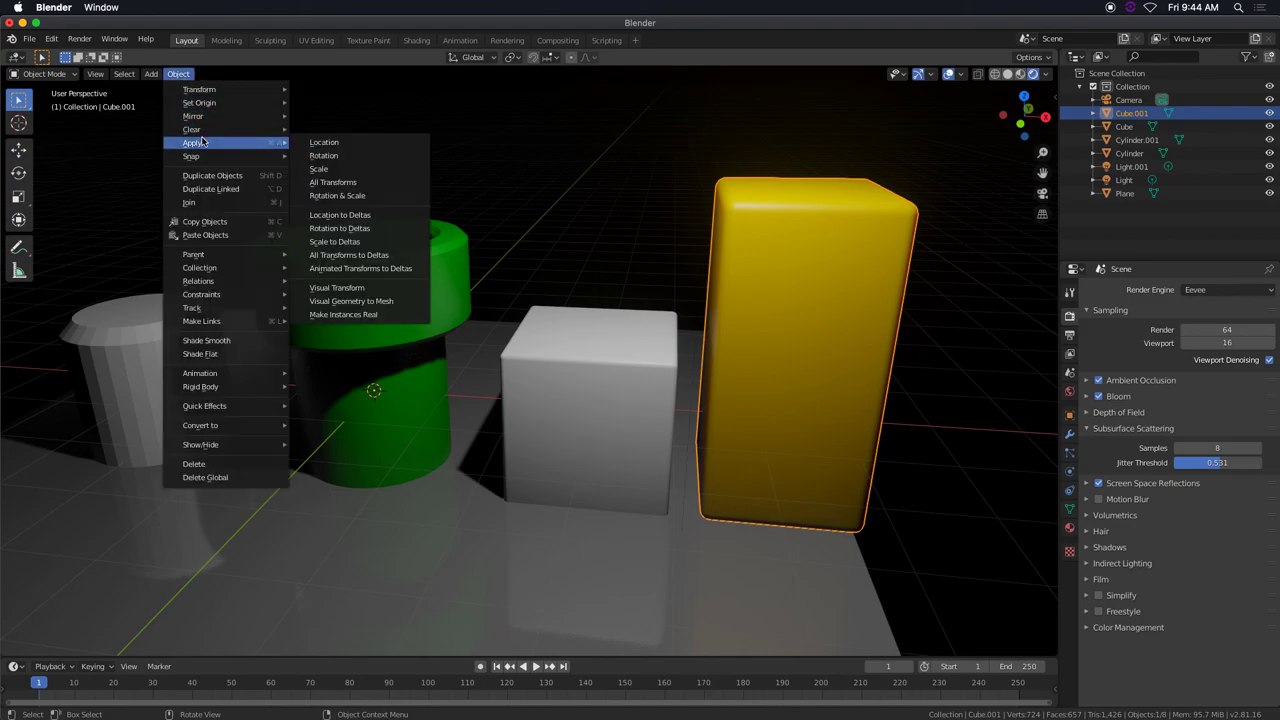
click(369, 186)
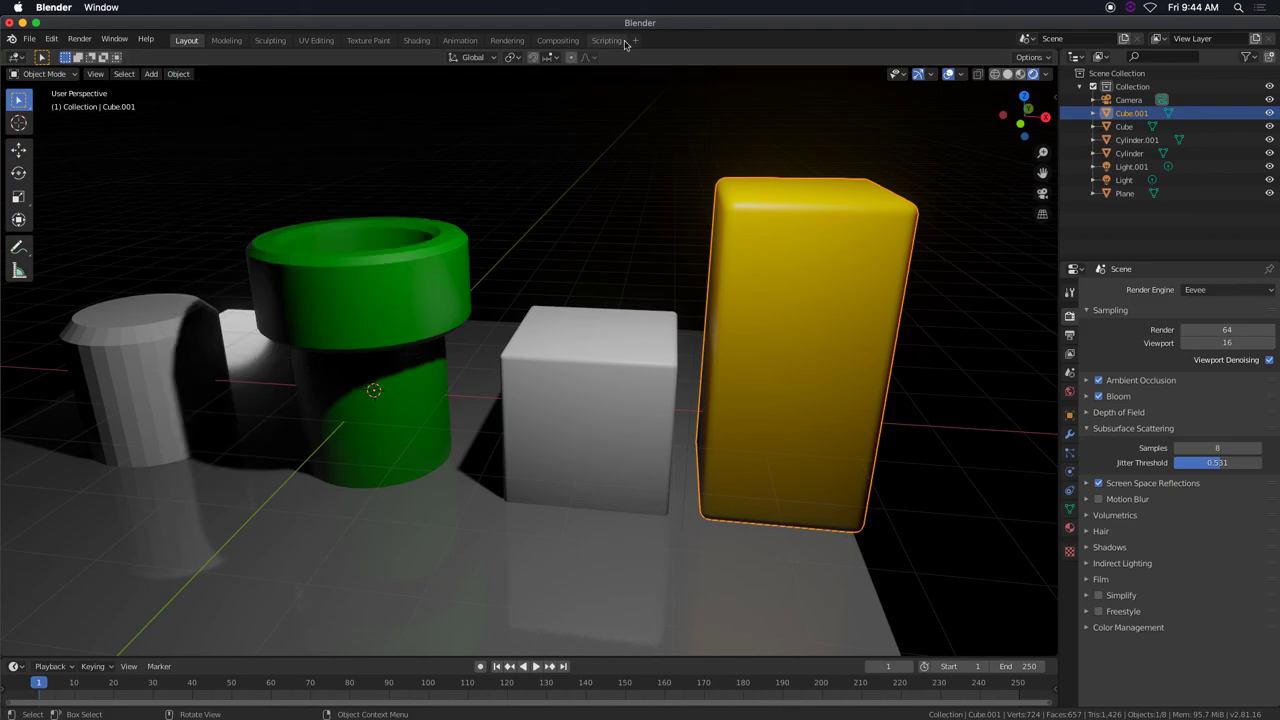